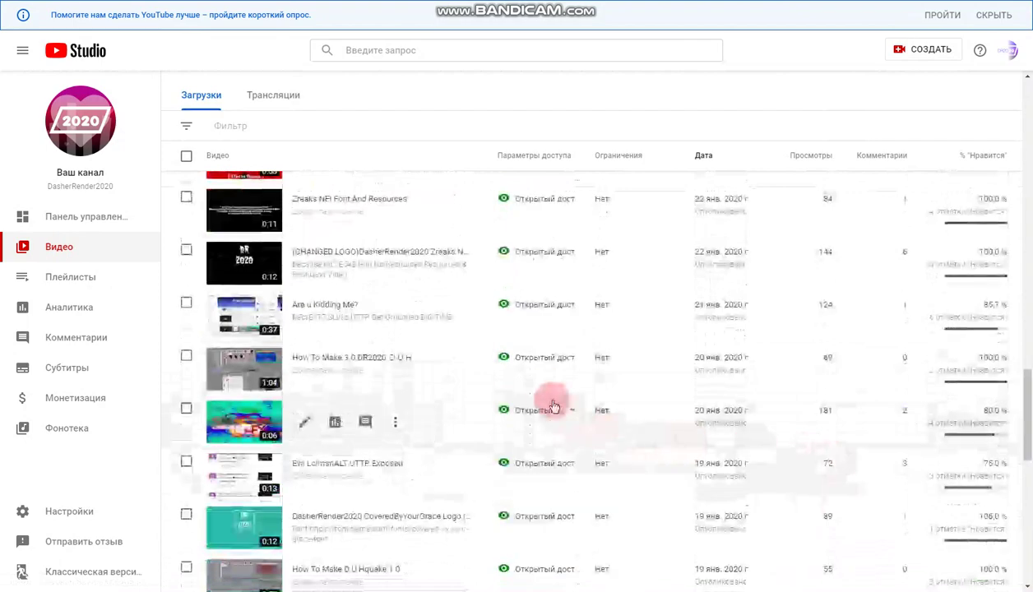
- Look through the channel's uploaded videos down to the end of rows 51–100
scroll(547, 398, down, 3)
scroll(477, 364, down, 10)
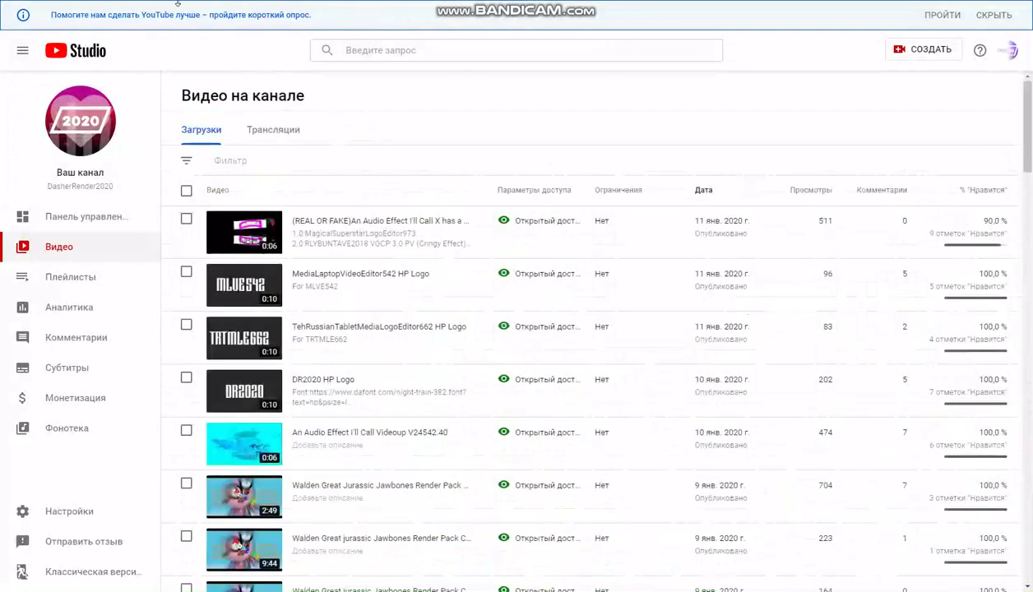
scroll(341, 203, down, 8)
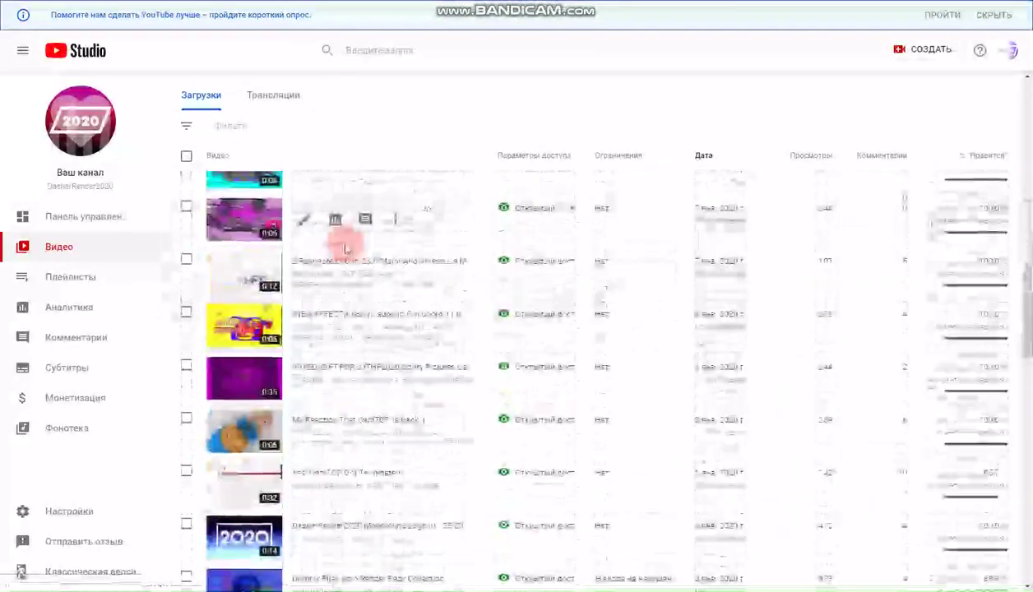
scroll(463, 286, down, 5)
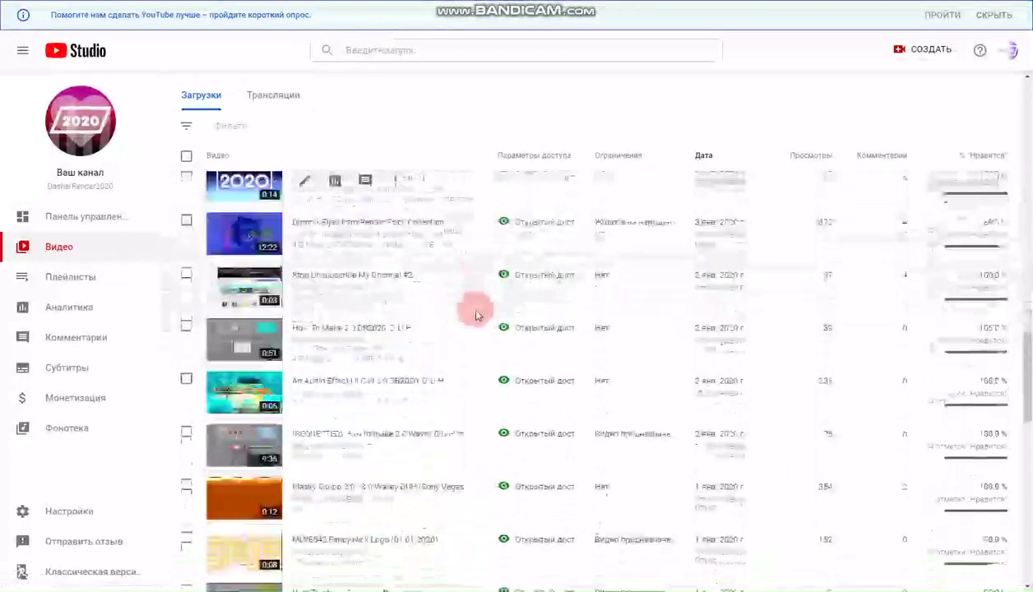
scroll(459, 326, down, 10)
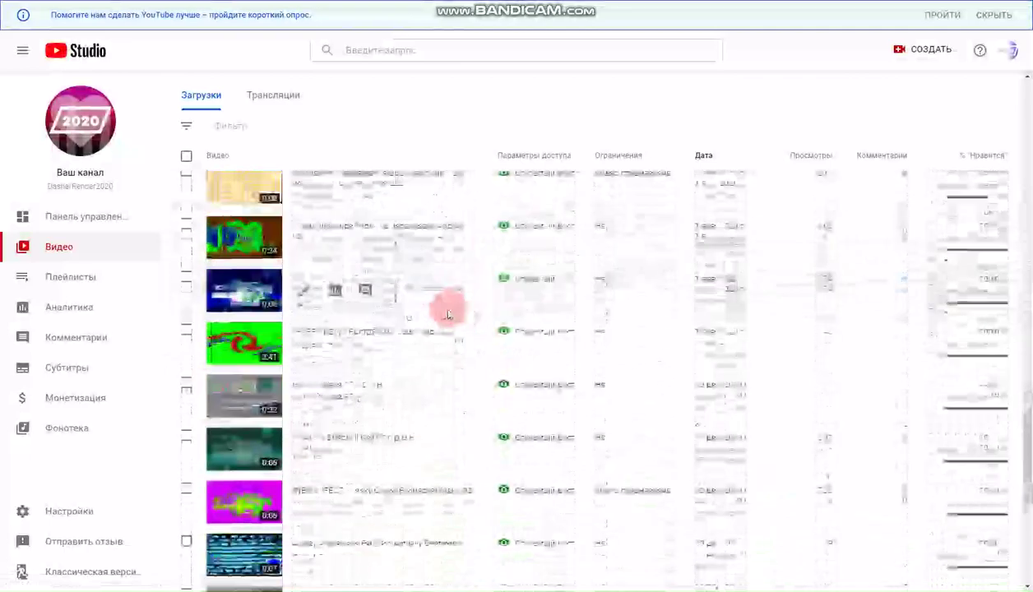
scroll(448, 336, down, 10)
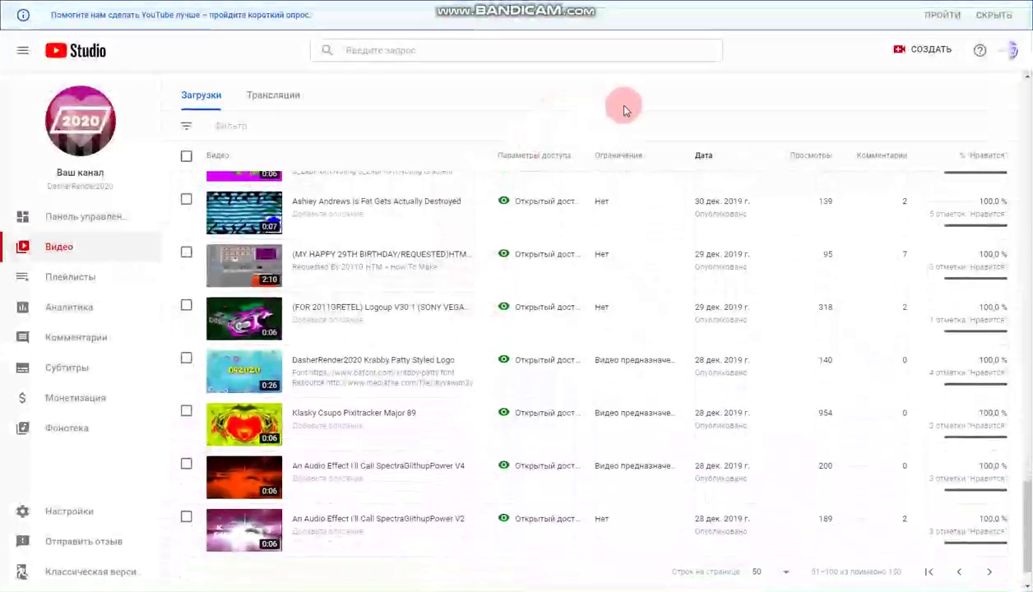
- Open the next page of uploads and look through the videos in rows 101–150
click(984, 523)
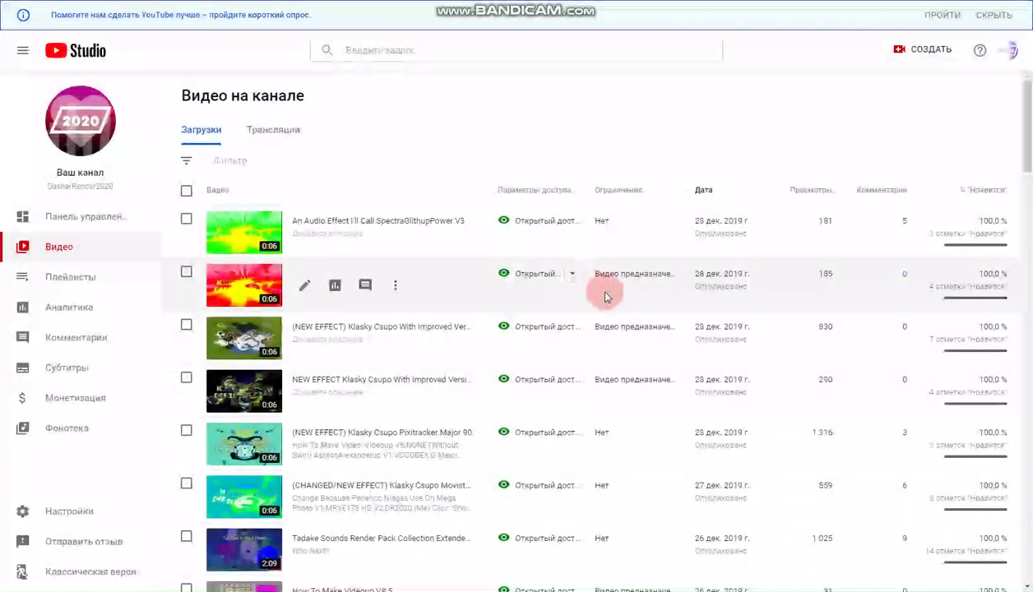
scroll(771, 451, down, 5)
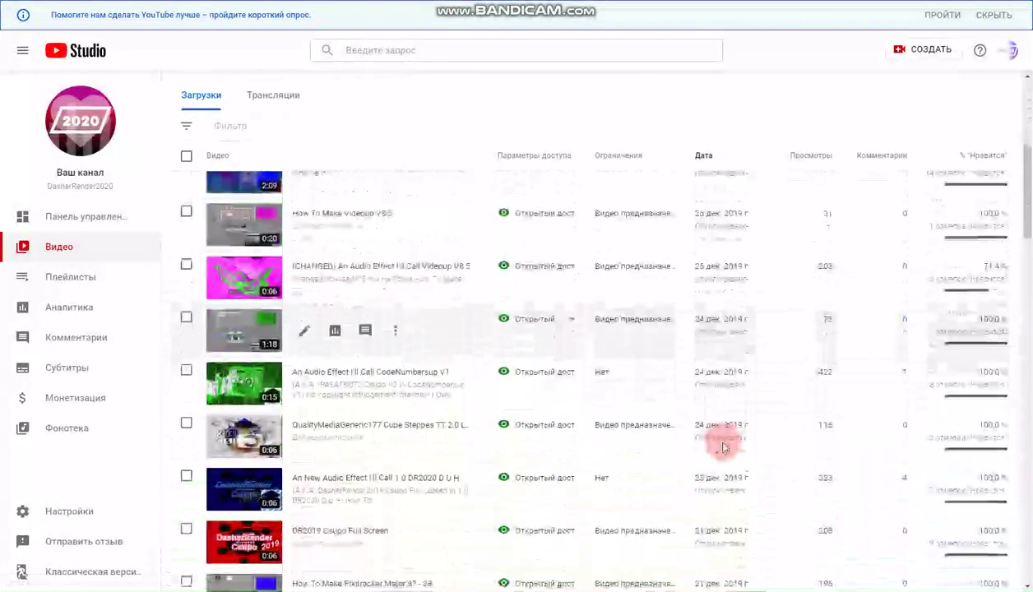
scroll(724, 436, down, 3)
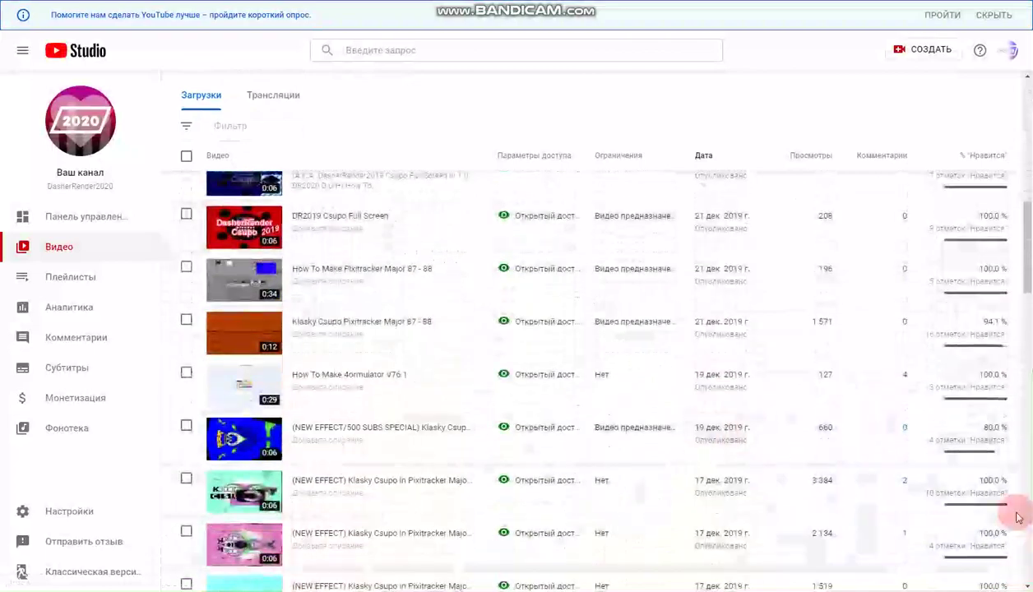
scroll(930, 421, down, 8)
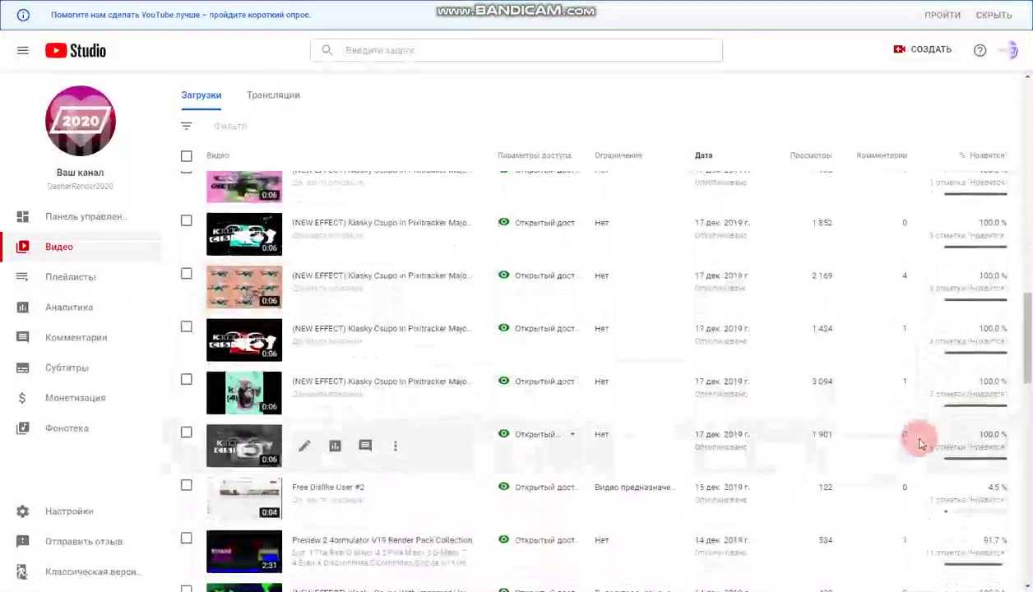
scroll(919, 444, down, 9)
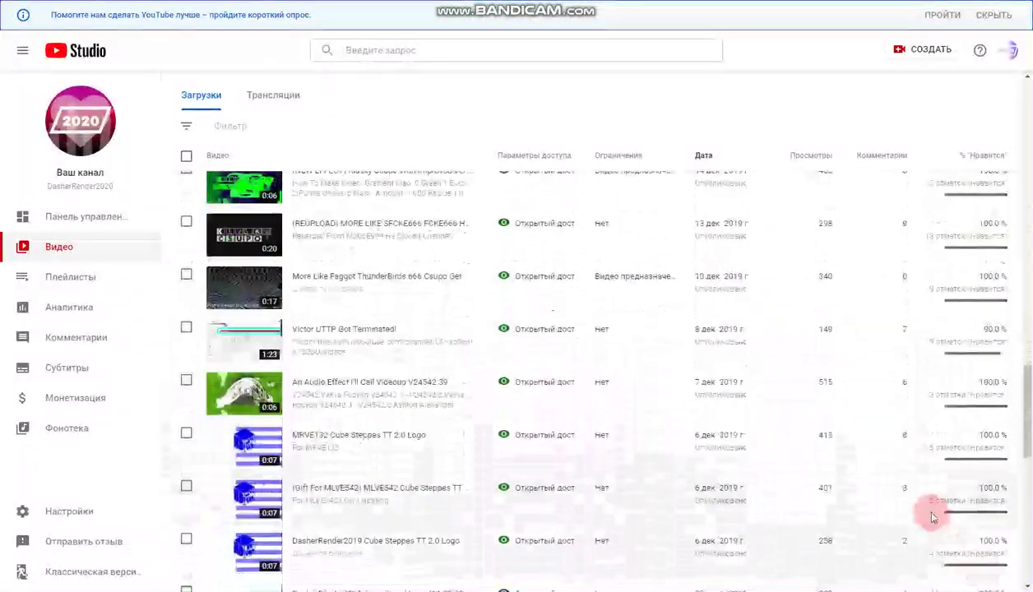
scroll(932, 516, down, 12)
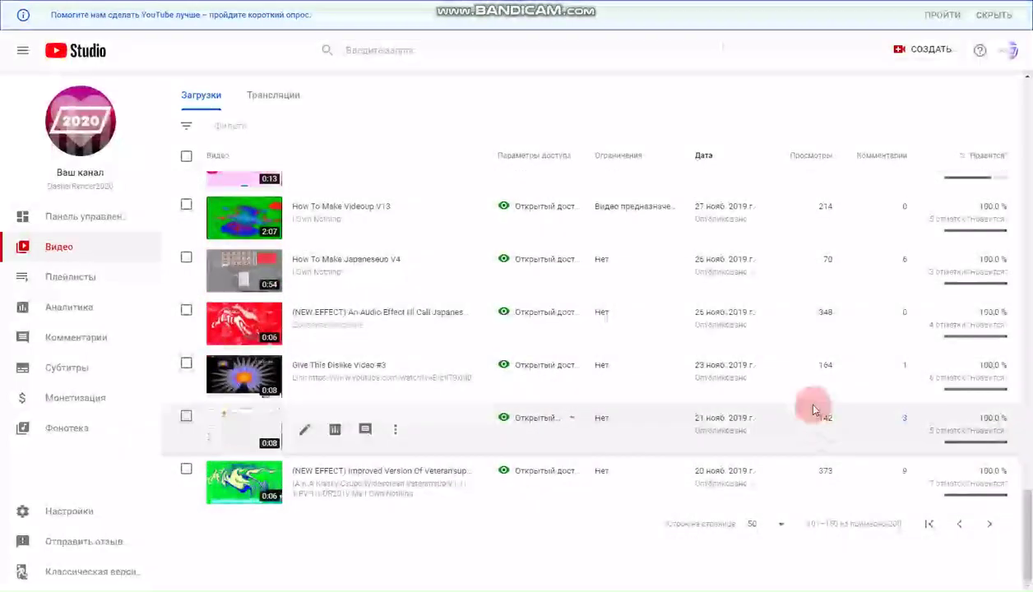
- Advance to the following page of uploads and look through the videos in rows 151–200
click(990, 525)
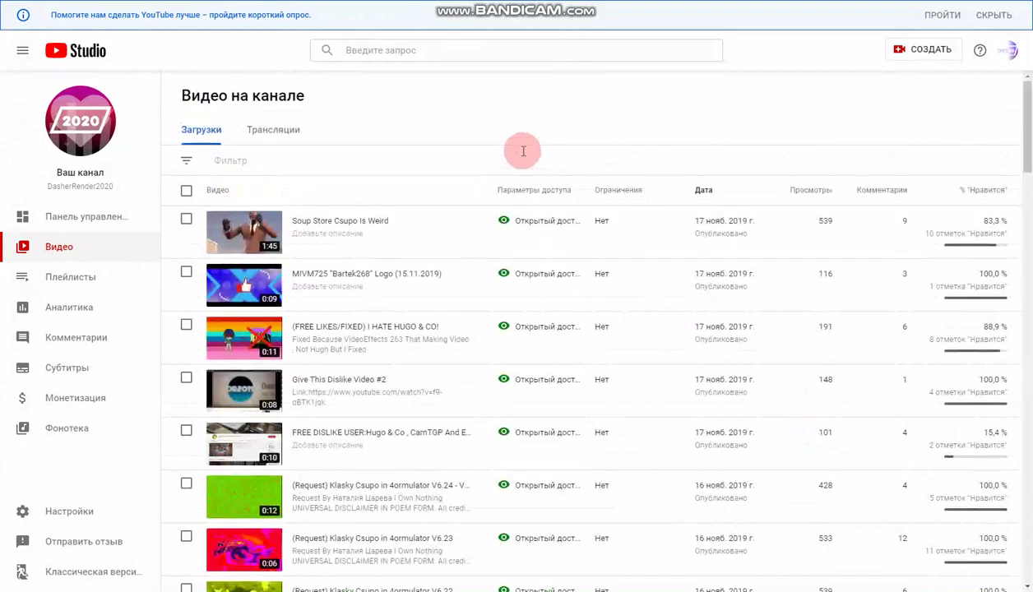
scroll(590, 231, down, 6)
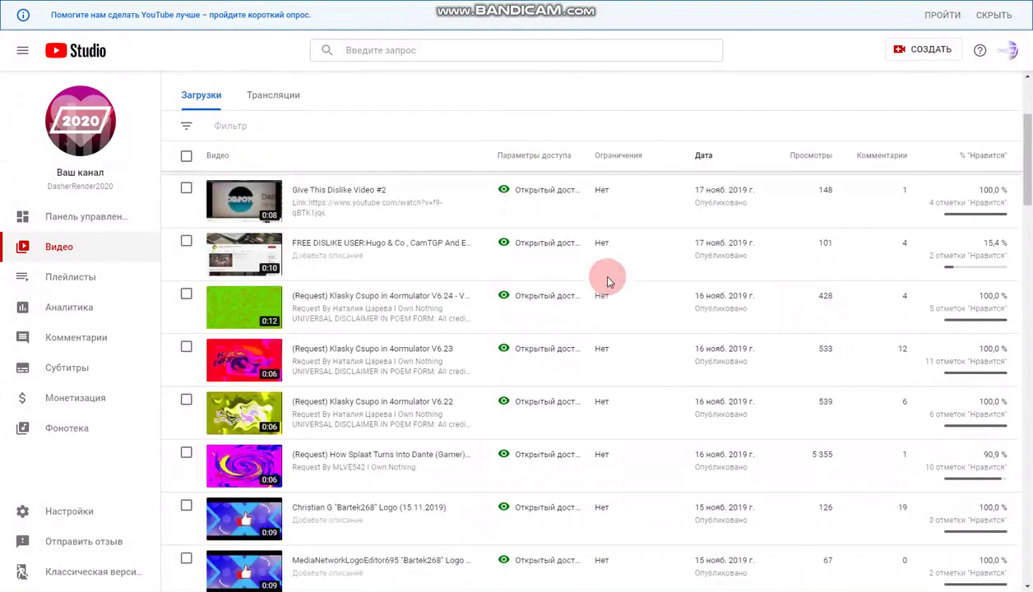
scroll(668, 448, down, 10)
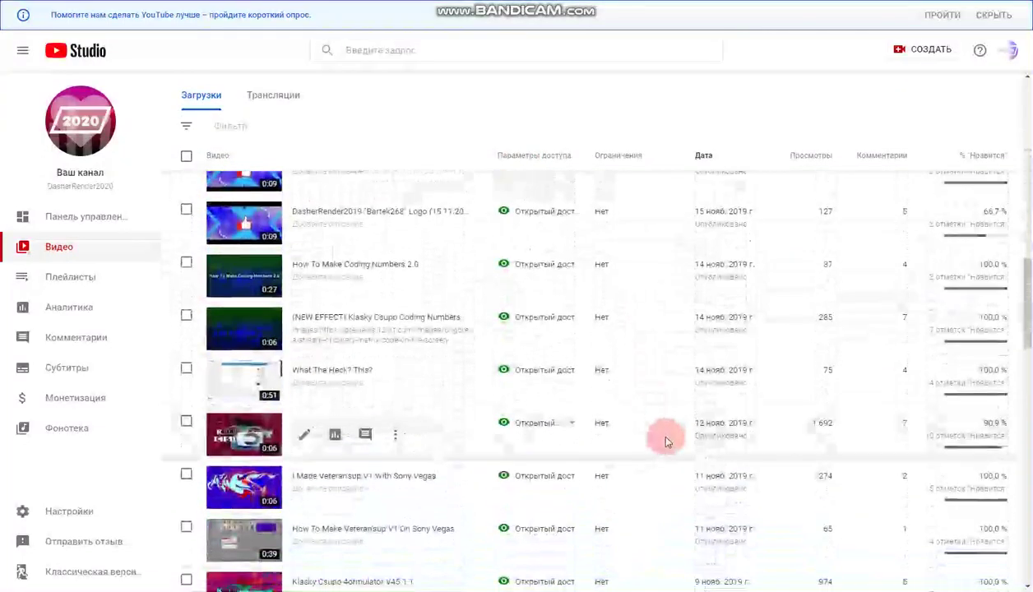
scroll(666, 435, down, 3)
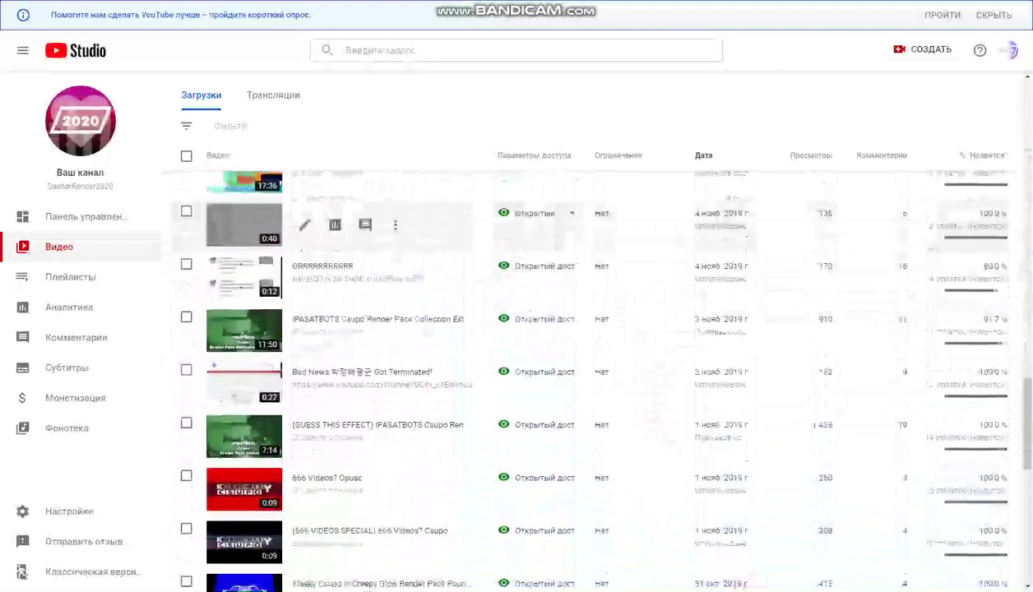
scroll(746, 524, down, 10)
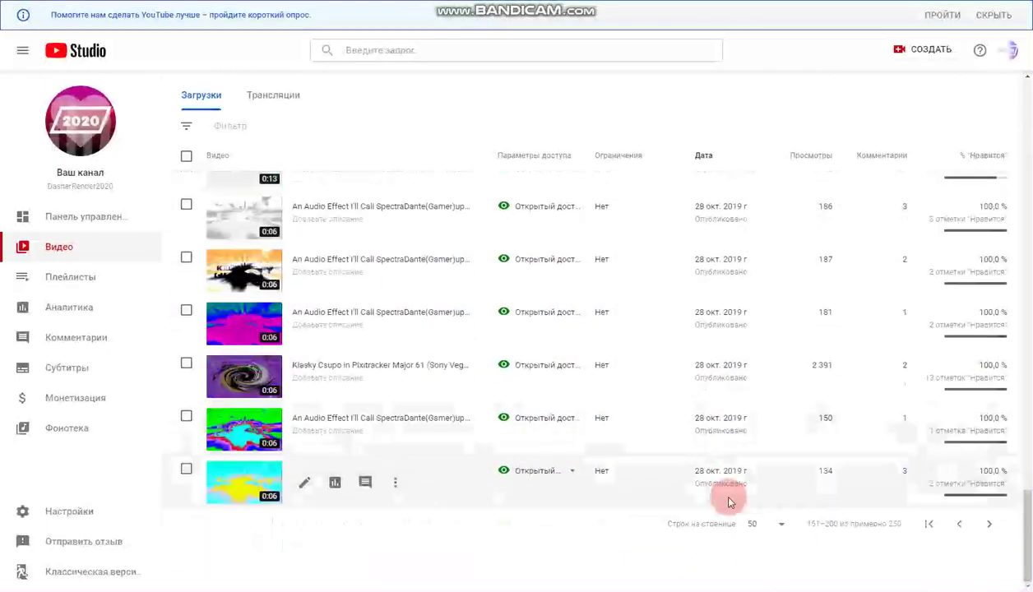
- Continue to the next page of uploads and look through the videos in rows 201–250
click(989, 524)
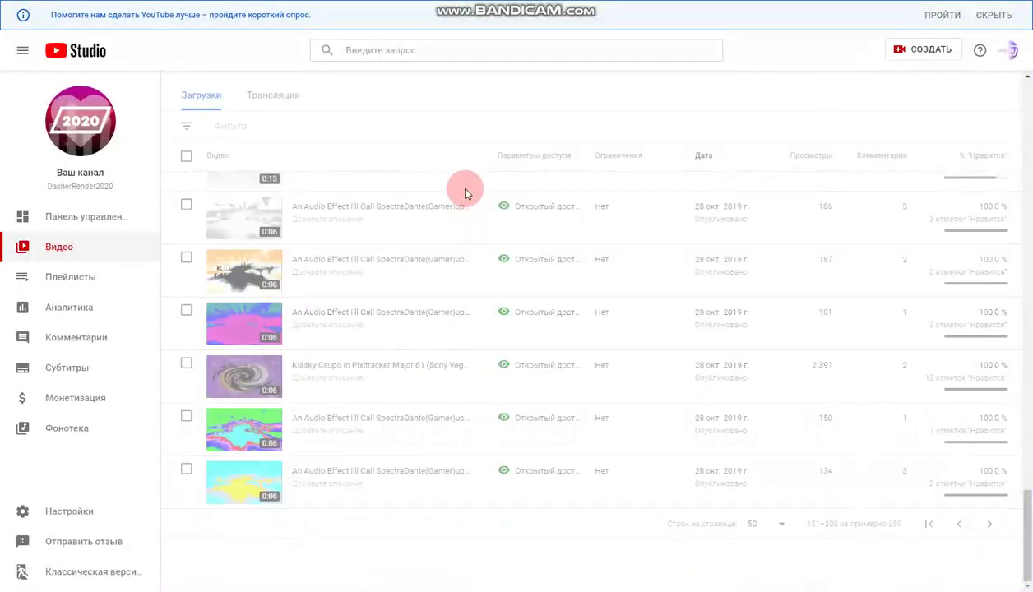
scroll(494, 190, down, 10)
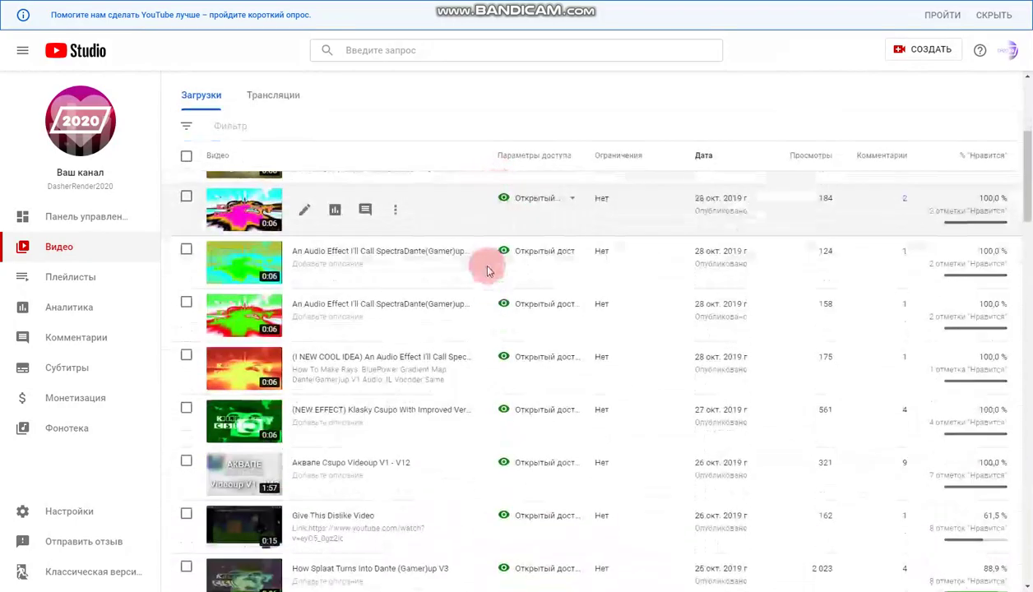
scroll(580, 365, down, 5)
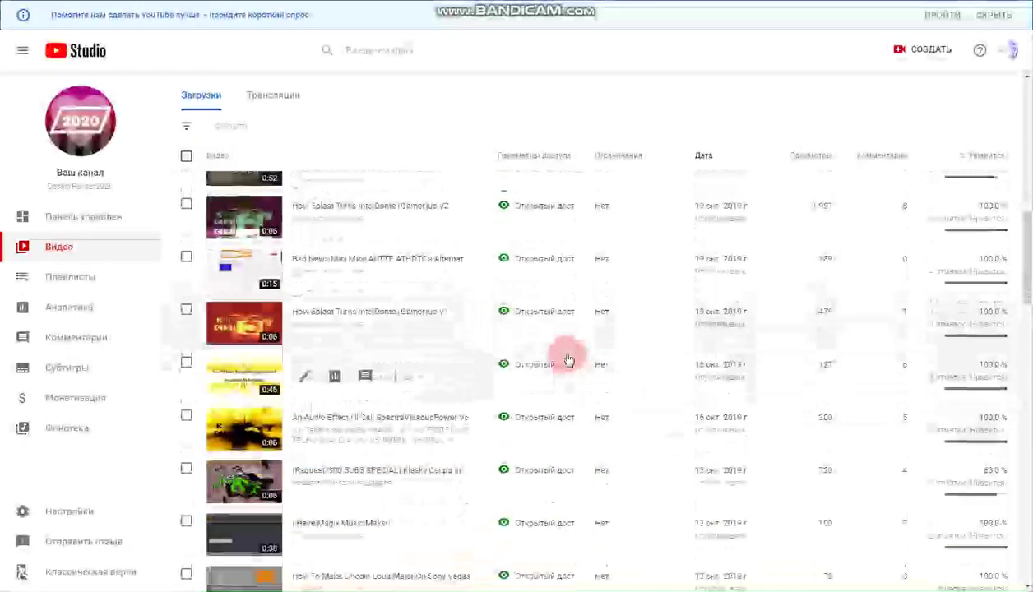
scroll(422, 480, down, 4)
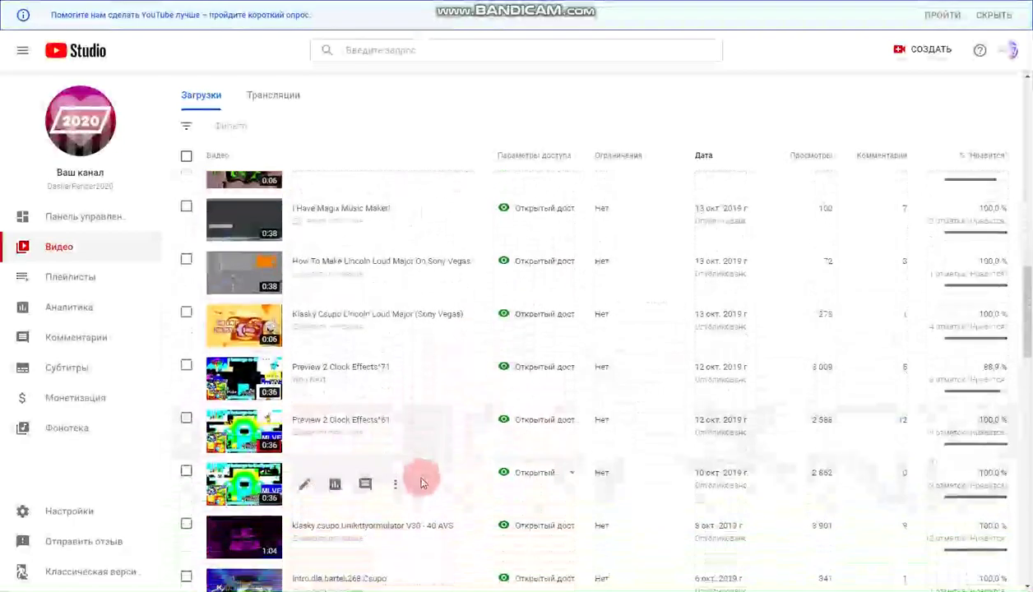
scroll(420, 458, down, 10)
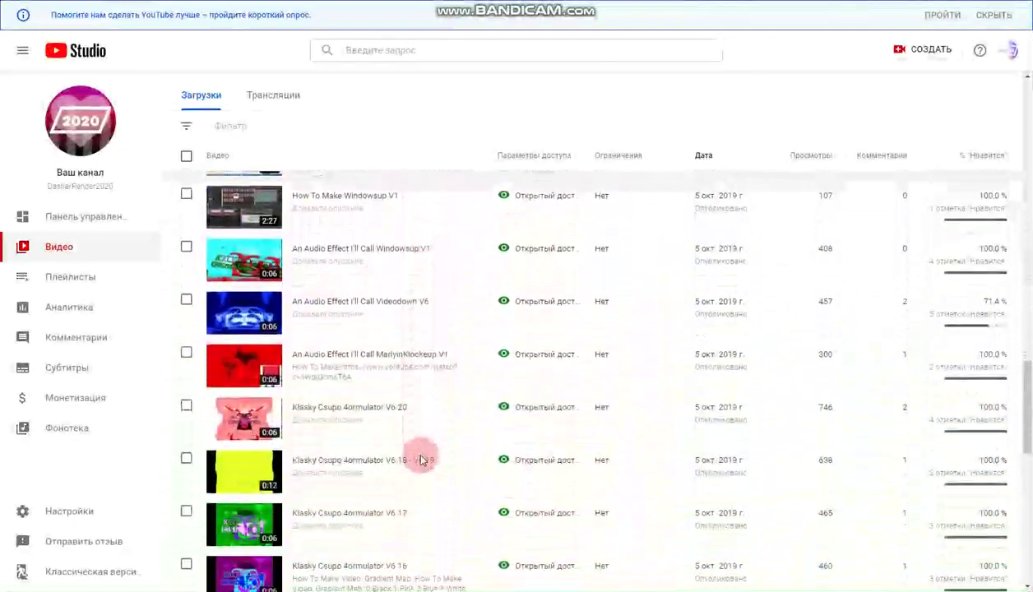
scroll(422, 457, down, 5)
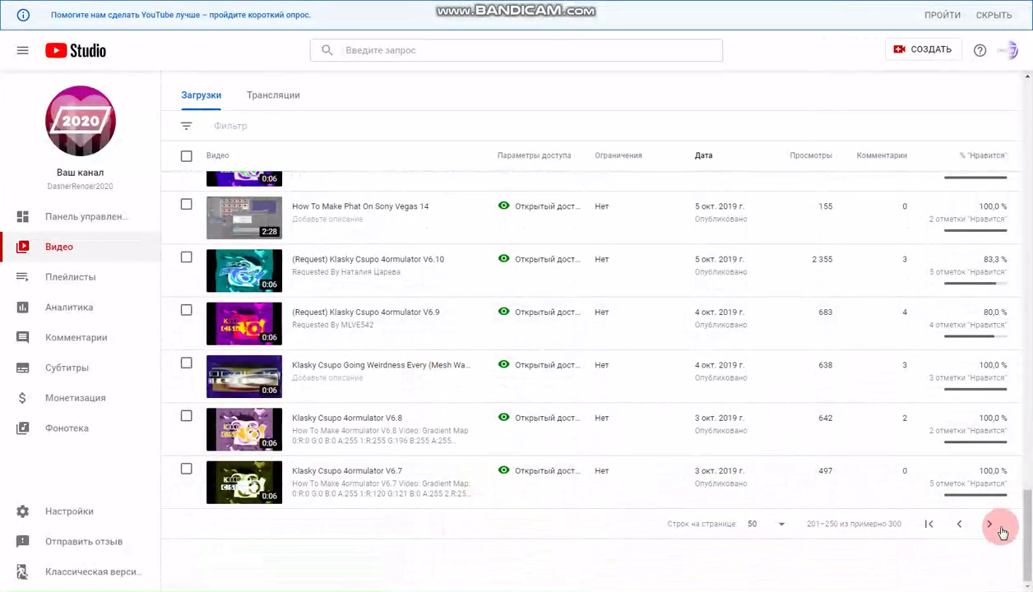
- On the next page of uploads, permanently delete the video "Klasky Csupo Glitchup V2 has a Sparta Gamma Re...", acknowledging that this cannot be undone
click(992, 526)
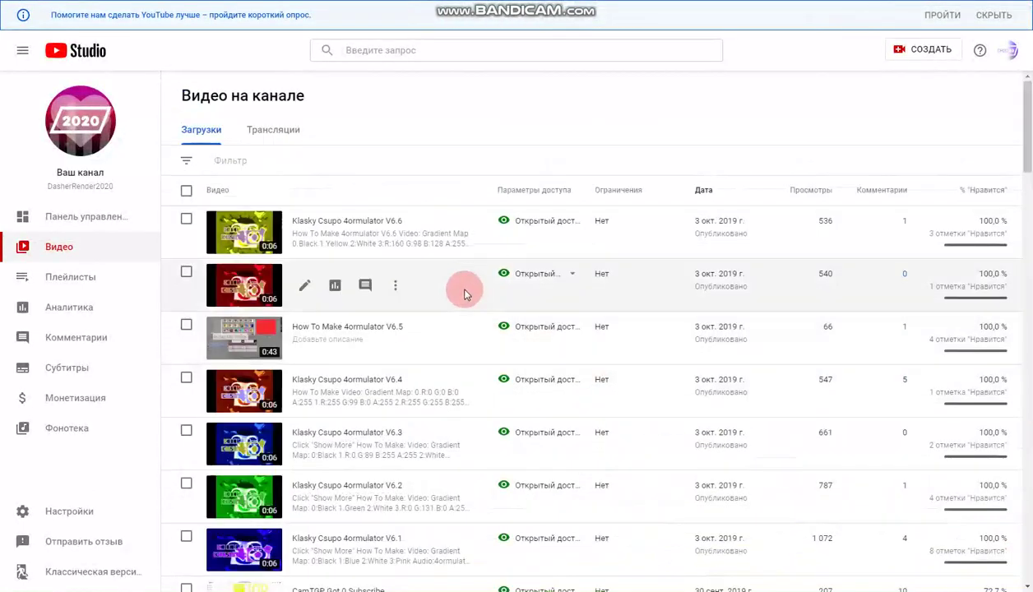
scroll(526, 369, down, 5)
scroll(516, 369, down, 2)
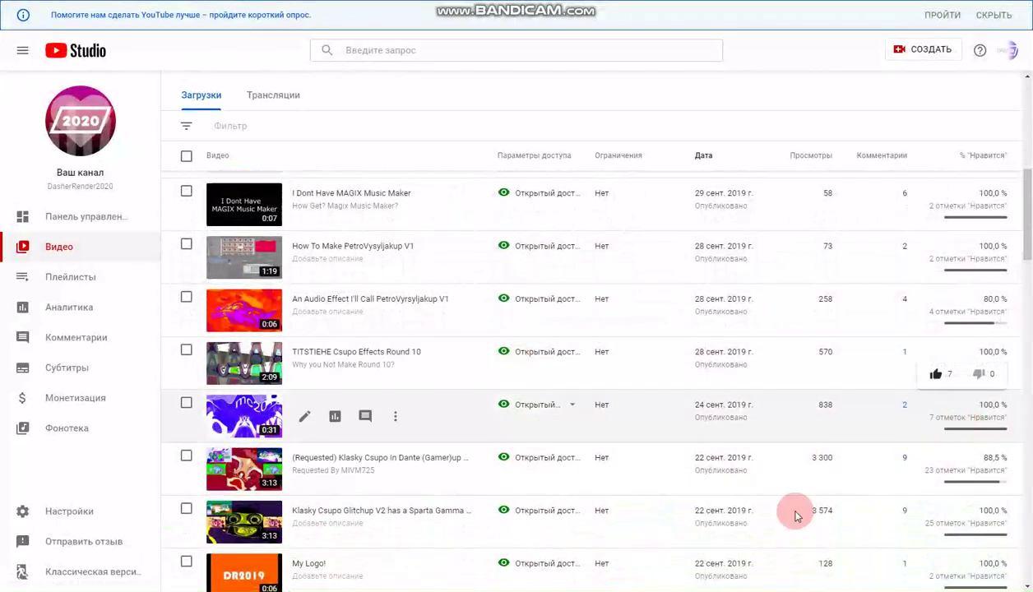
click(398, 521)
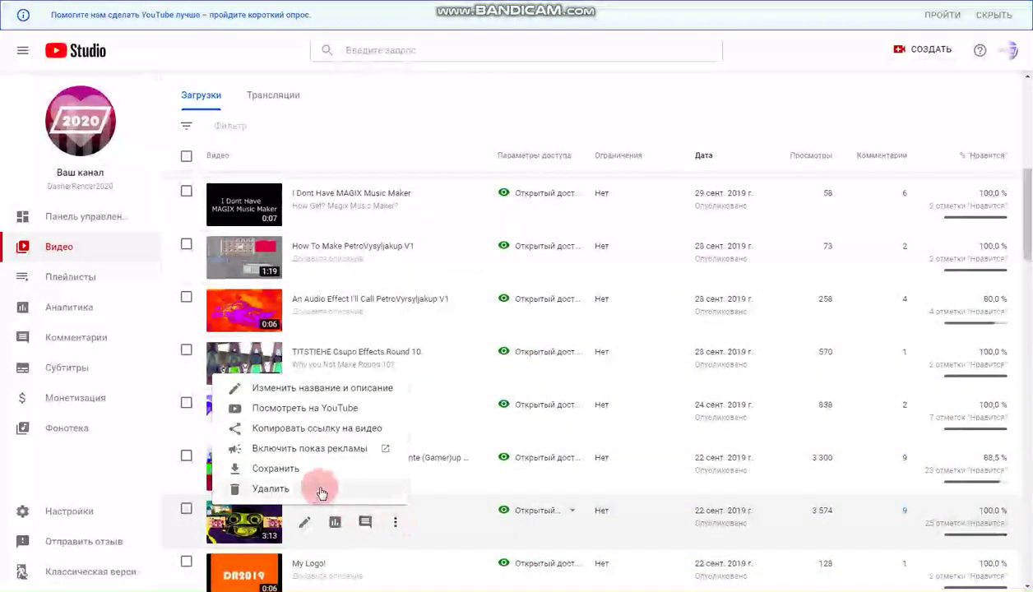
click(337, 491)
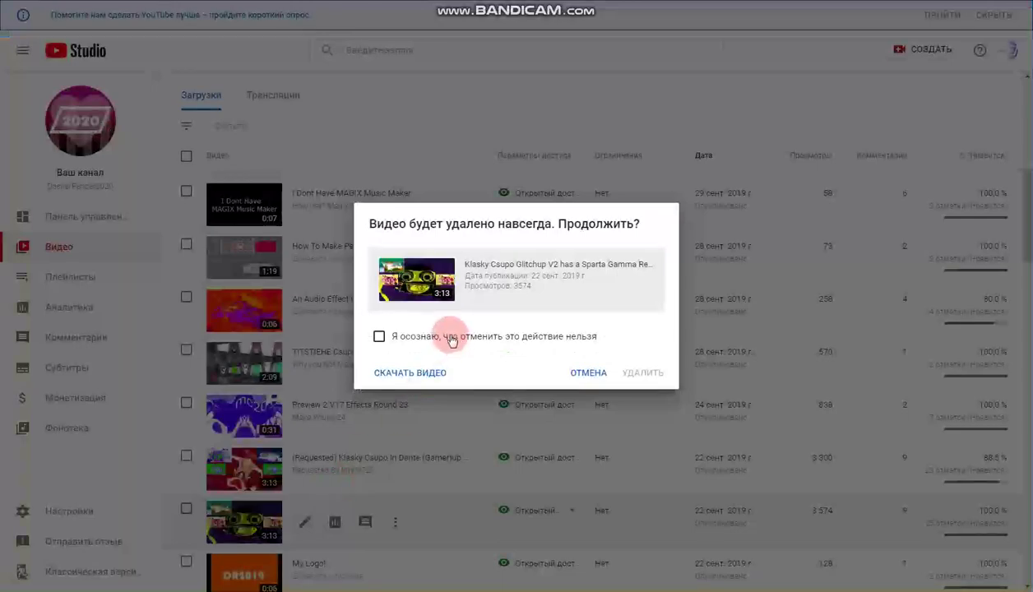
click(626, 375)
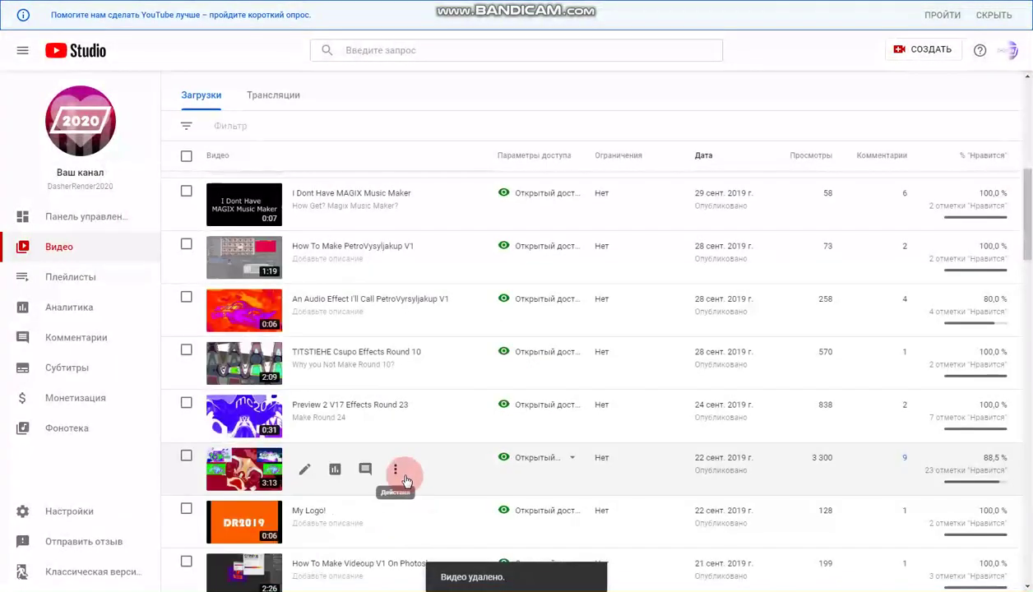
- Permanently delete the 22 September 2019 video "(Requested) Klasky Csupo In Dante (Gamer)up V5 ...", acknowledging that this cannot be undone
click(272, 436)
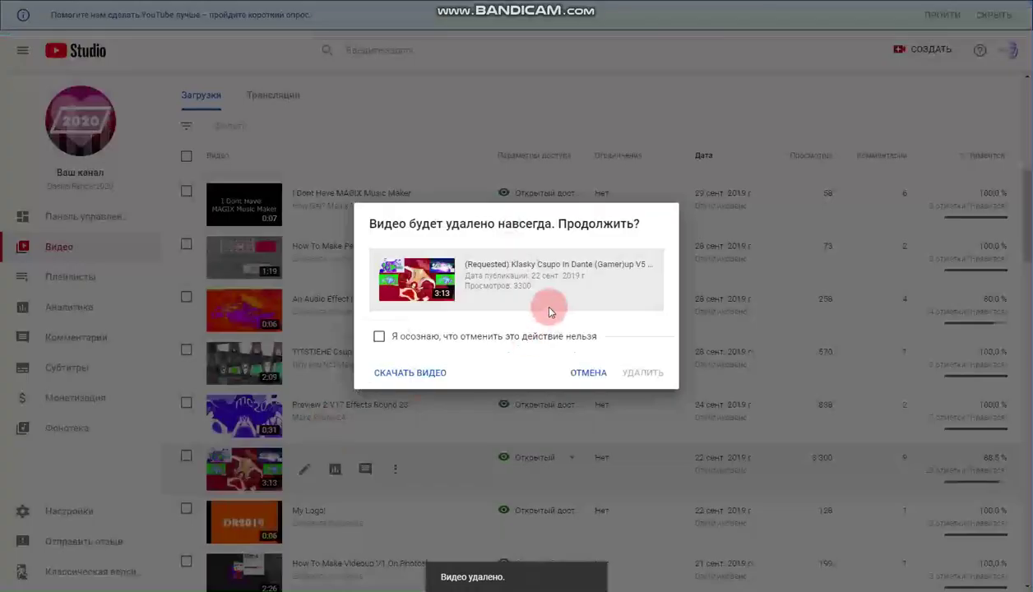
click(641, 376)
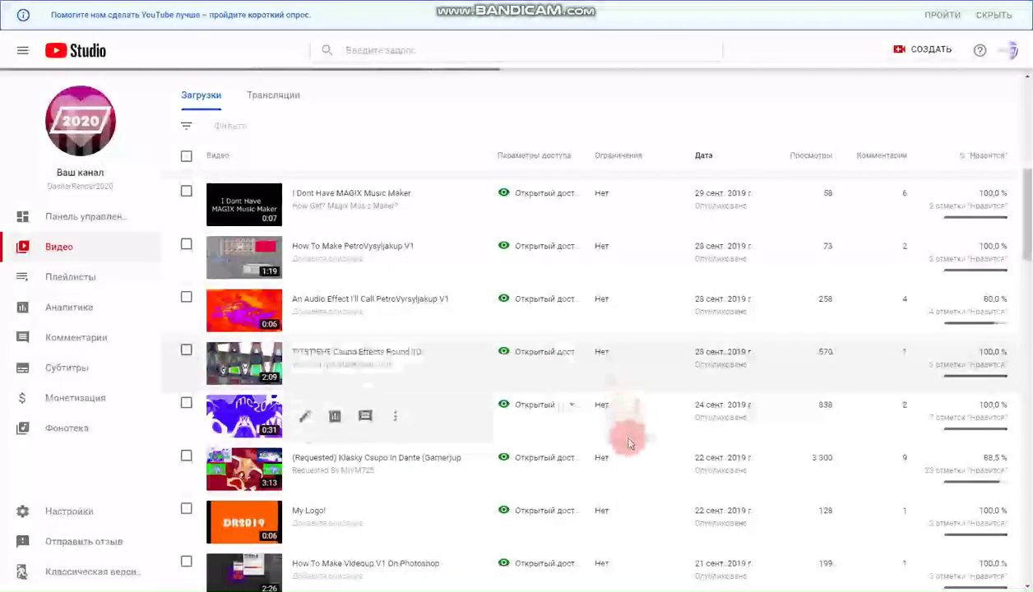
- Look through the remaining uploaded videos in rows 251–300, down to the end of the page
scroll(805, 406, down, 3)
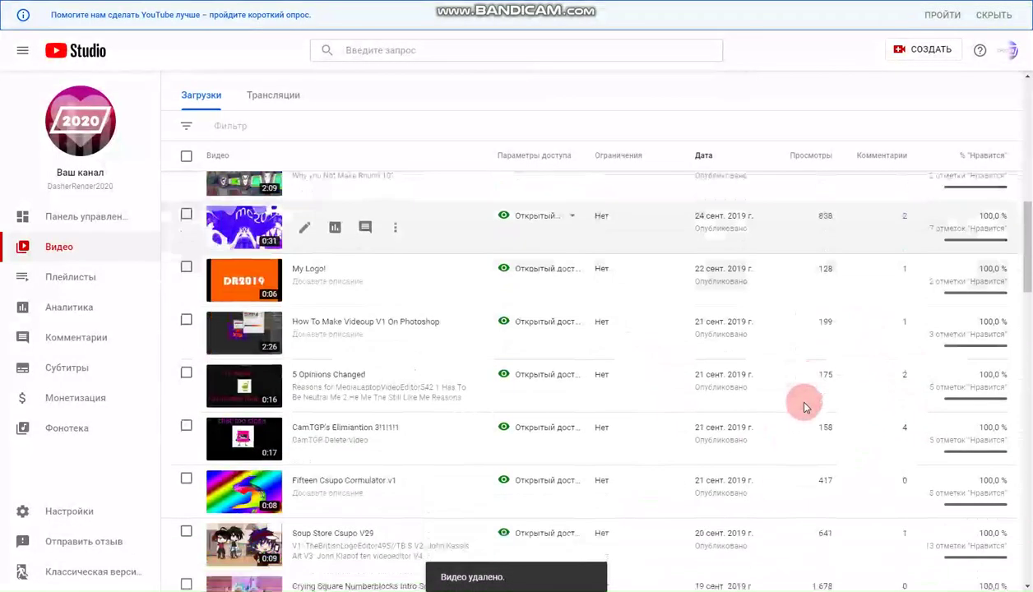
scroll(804, 406, down, 2)
scroll(804, 407, down, 5)
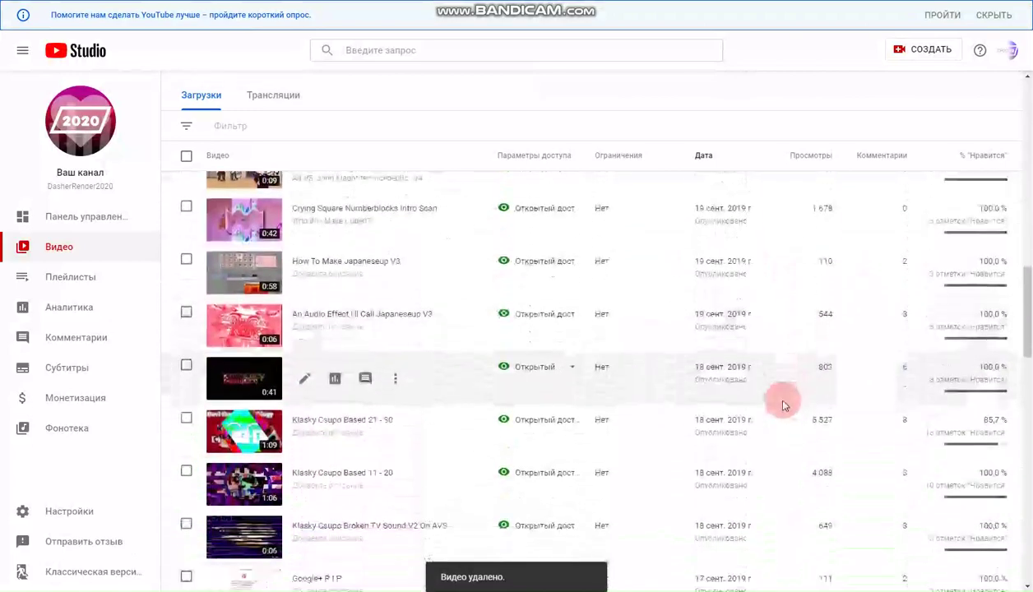
scroll(779, 406, down, 10)
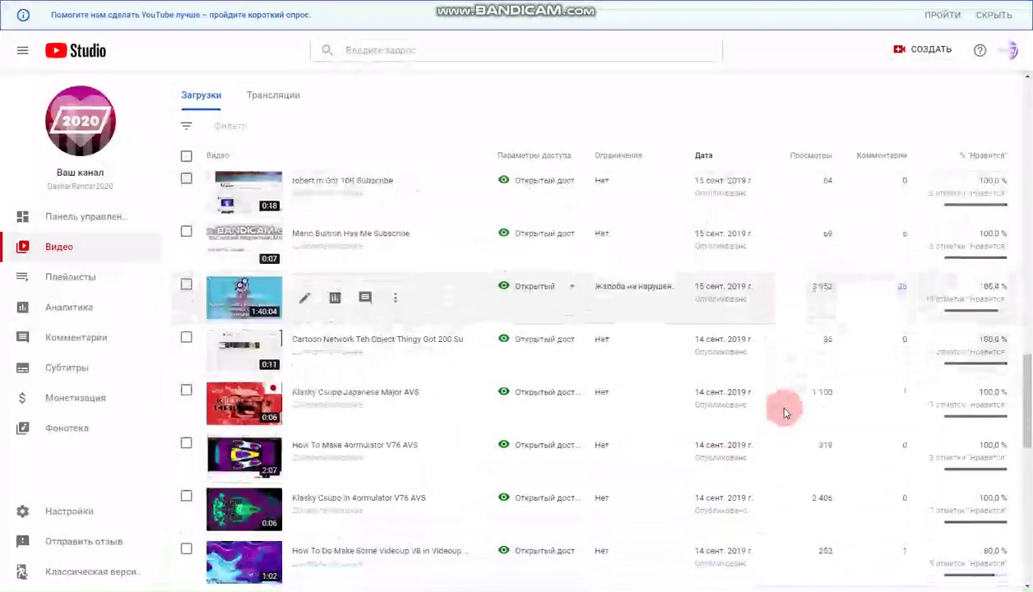
scroll(796, 421, down, 8)
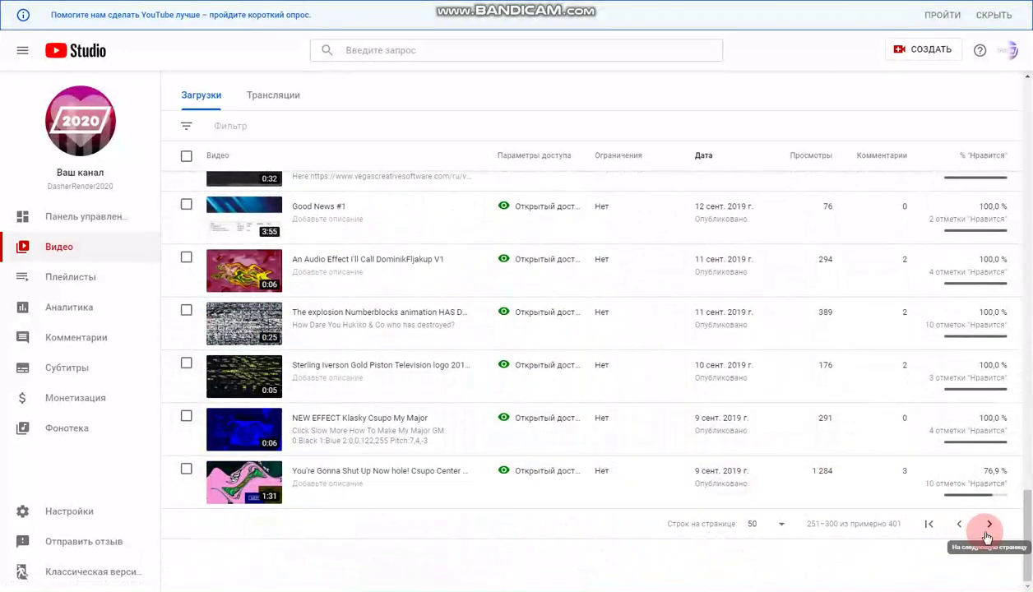
- Advance to the next page of uploads and look through the videos in rows 301–350
click(986, 527)
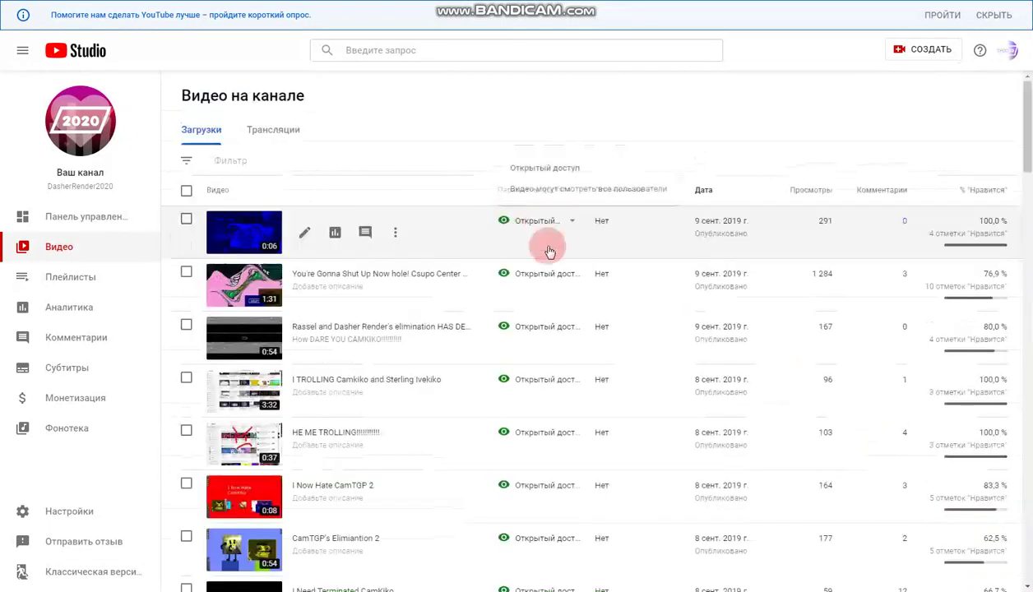
scroll(917, 428, down, 3)
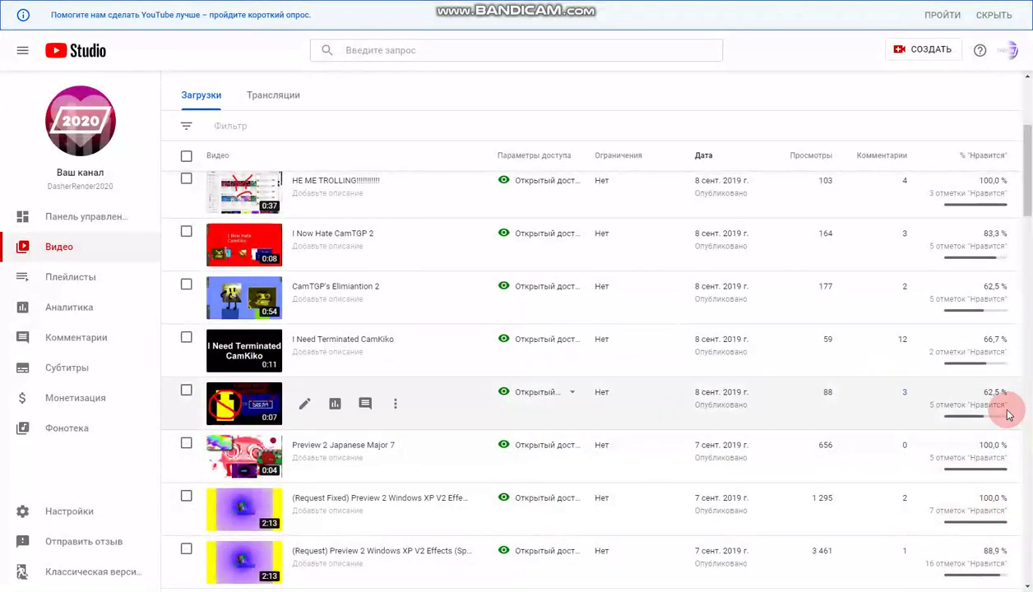
scroll(1010, 413, down, 5)
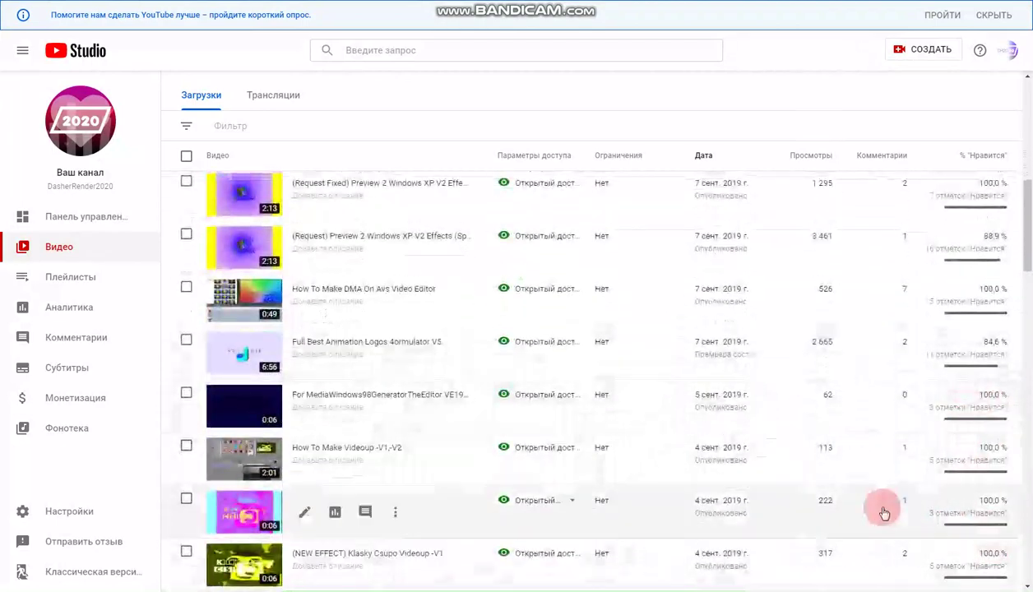
scroll(883, 513, down, 4)
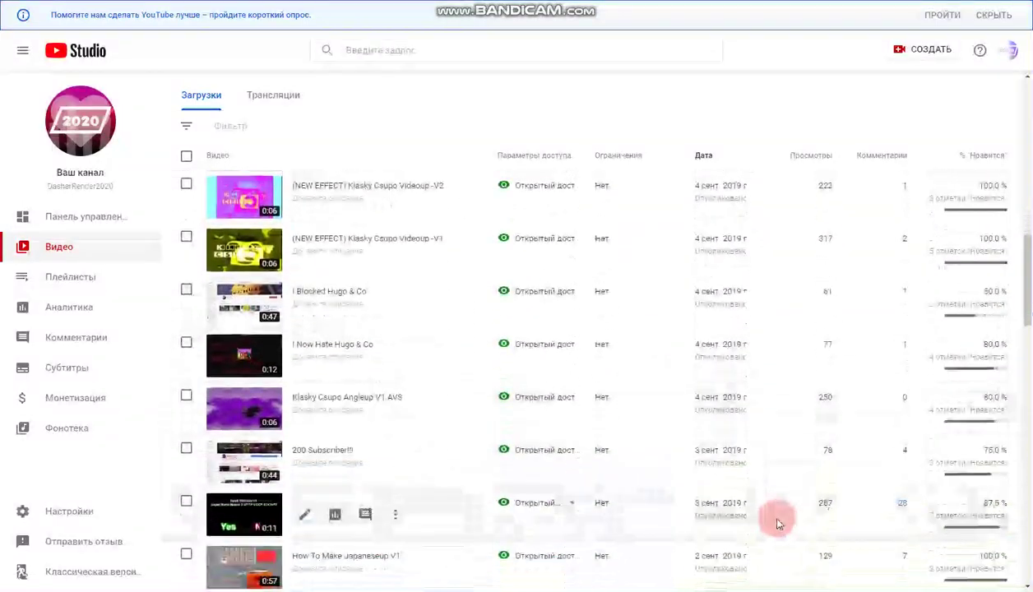
scroll(777, 523, down, 2)
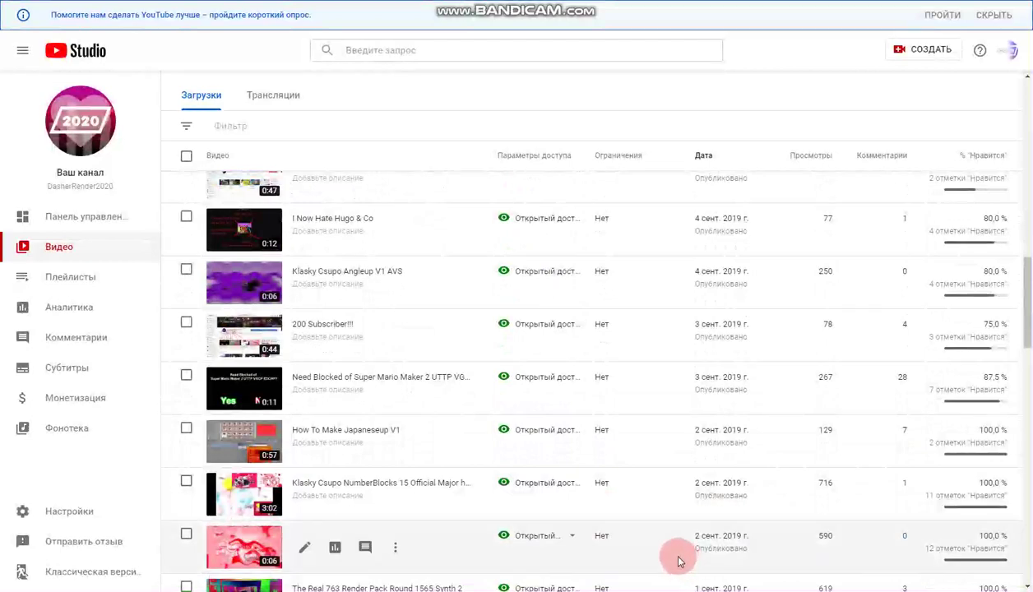
scroll(679, 562, down, 4)
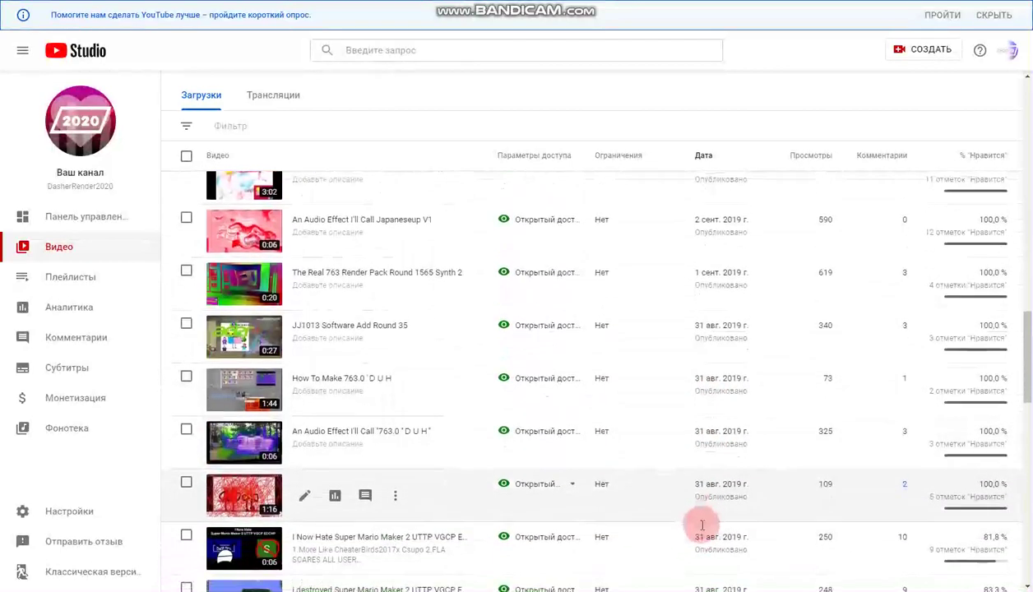
scroll(702, 525, down, 8)
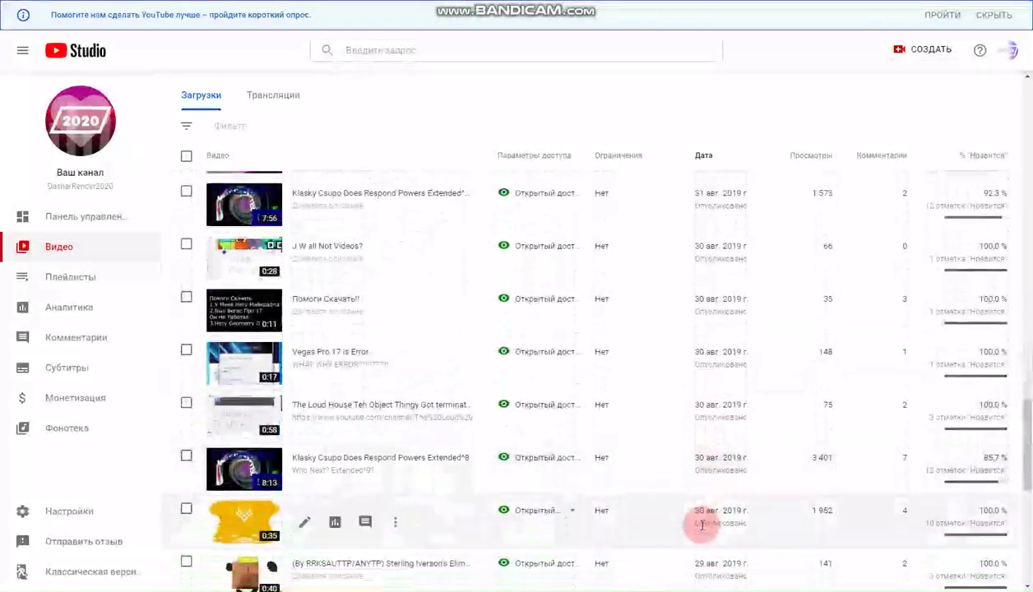
scroll(701, 524, down, 4)
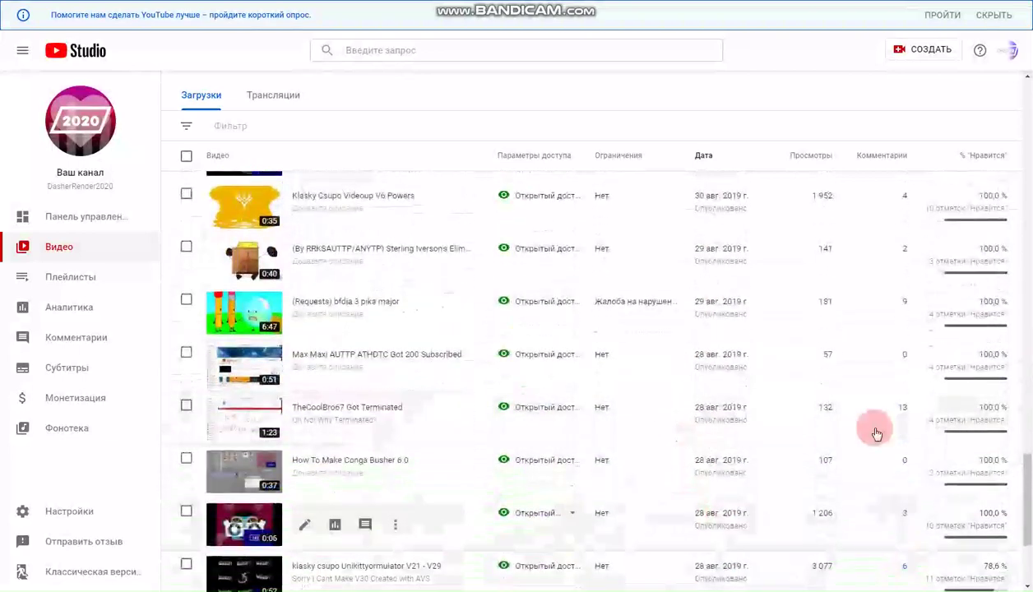
scroll(832, 341, down, 3)
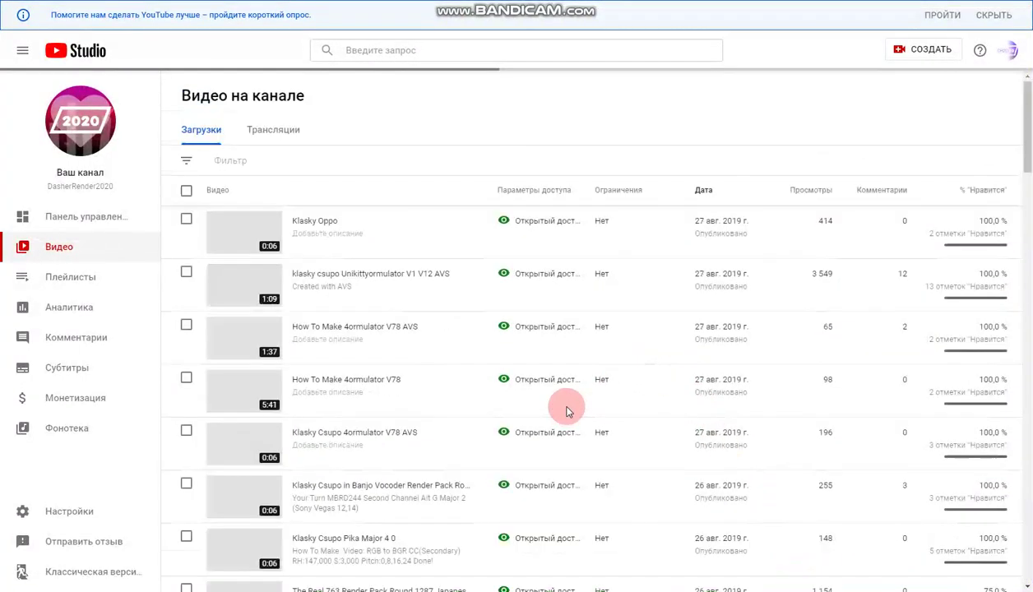
- In rows 351–400, permanently delete "Klasky Csupo 4ormulator V2 has a Sparta Gamma...", acknowledging that this cannot be undone, and go to the next page
scroll(600, 429, down, 10)
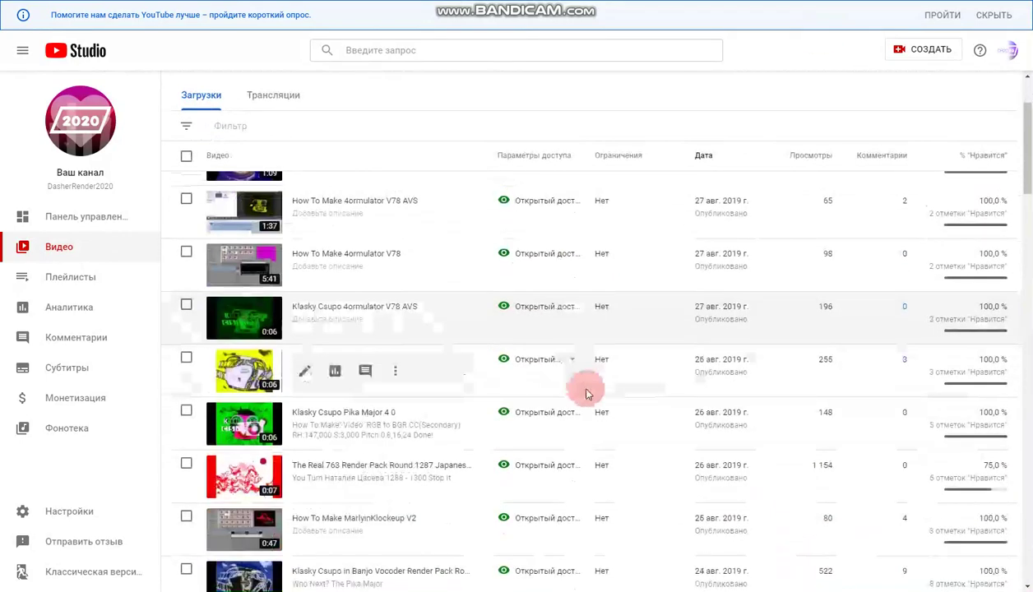
scroll(605, 429, down, 5)
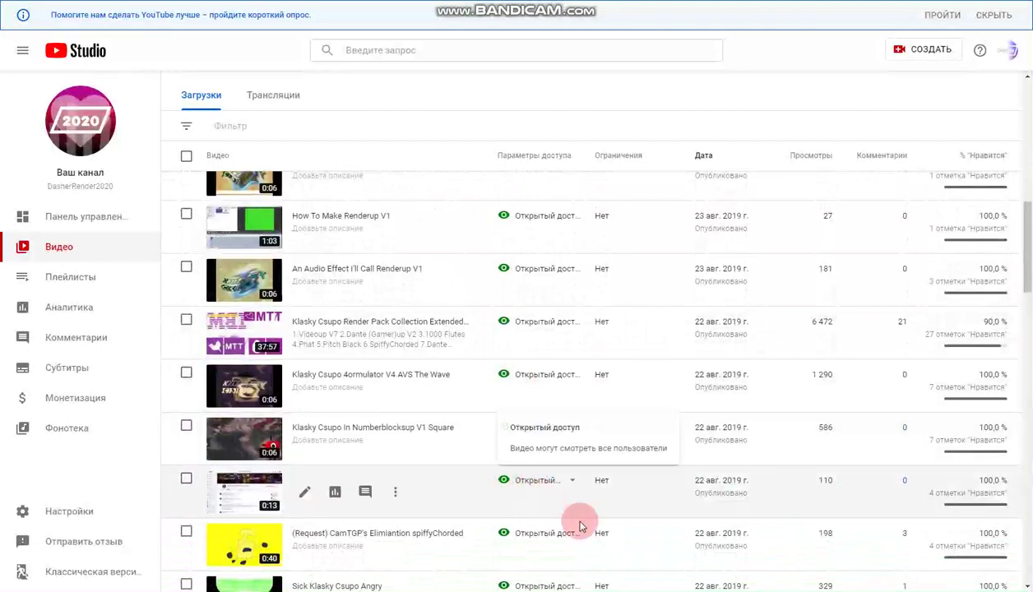
scroll(538, 473, down, 4)
scroll(575, 532, down, 8)
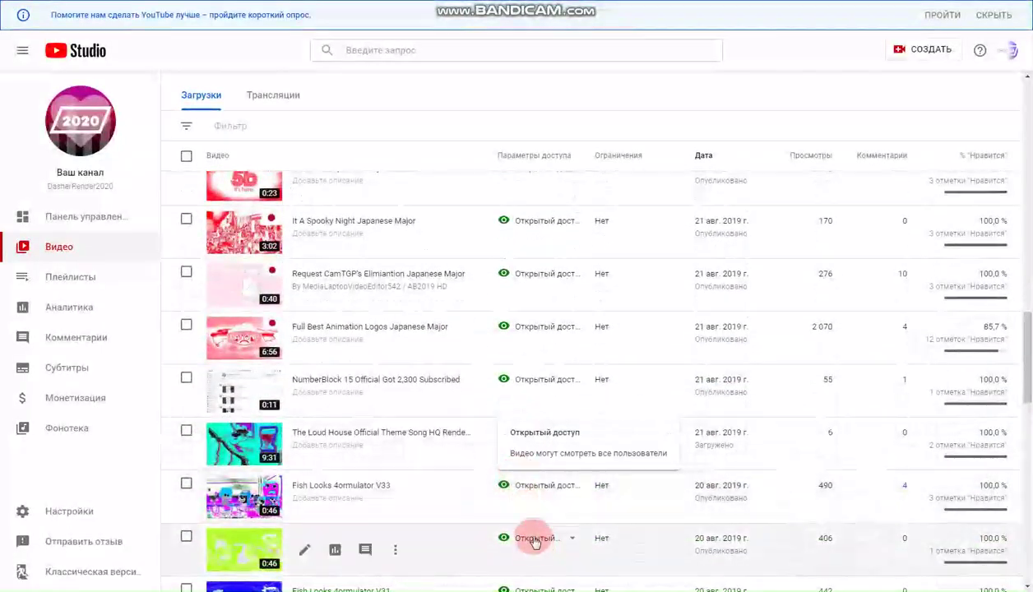
scroll(518, 480, down, 10)
scroll(491, 496, down, 5)
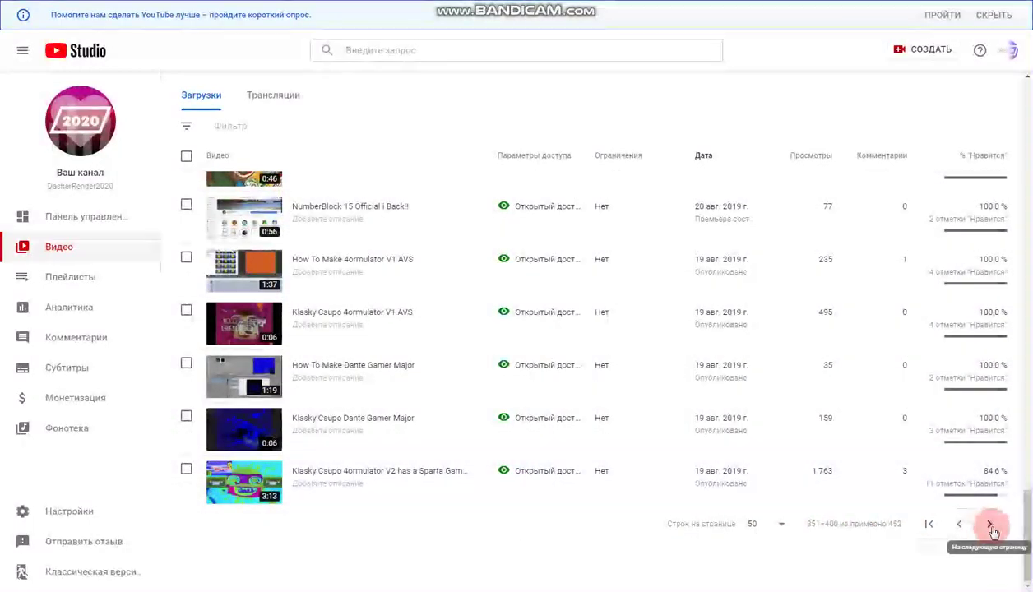
mouse_move(516, 468)
click(391, 482)
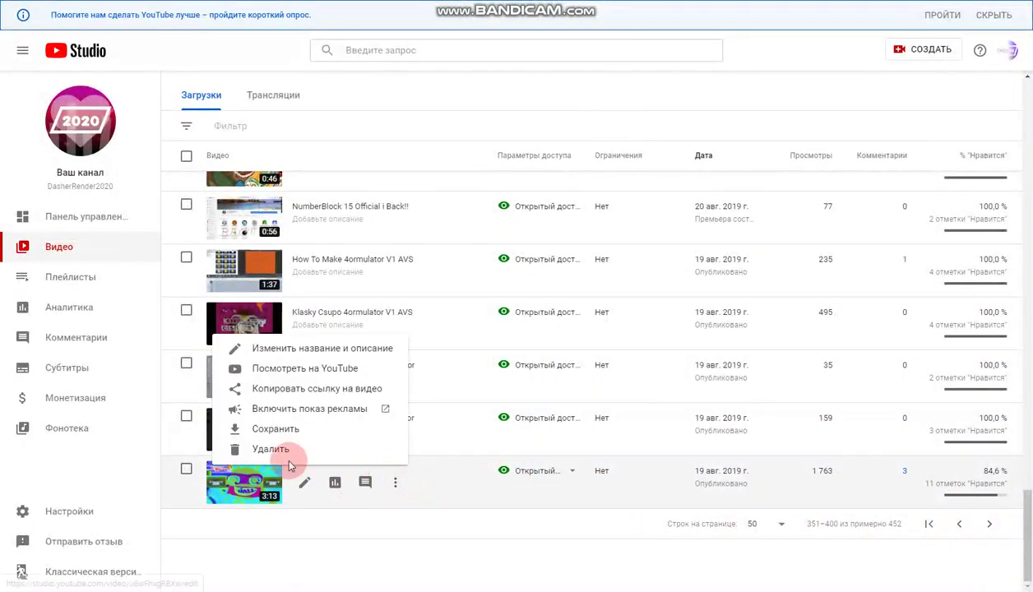
click(272, 450)
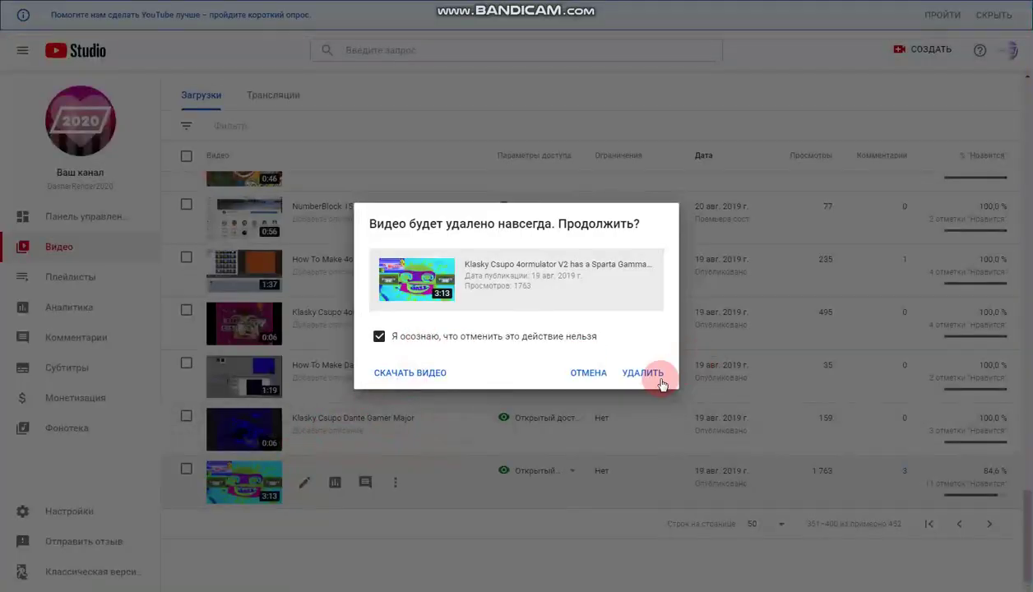
click(660, 380)
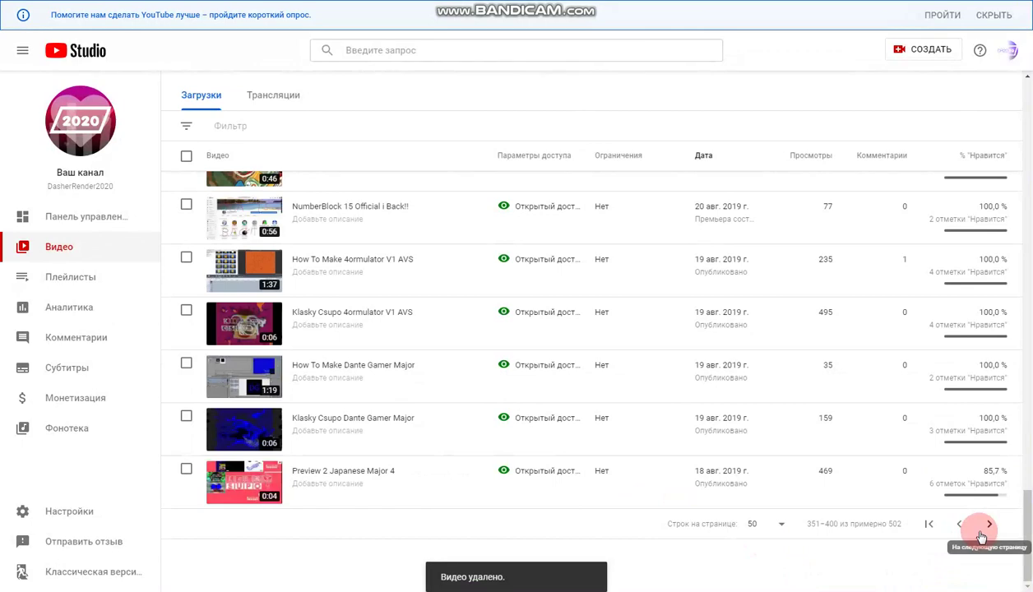
click(980, 533)
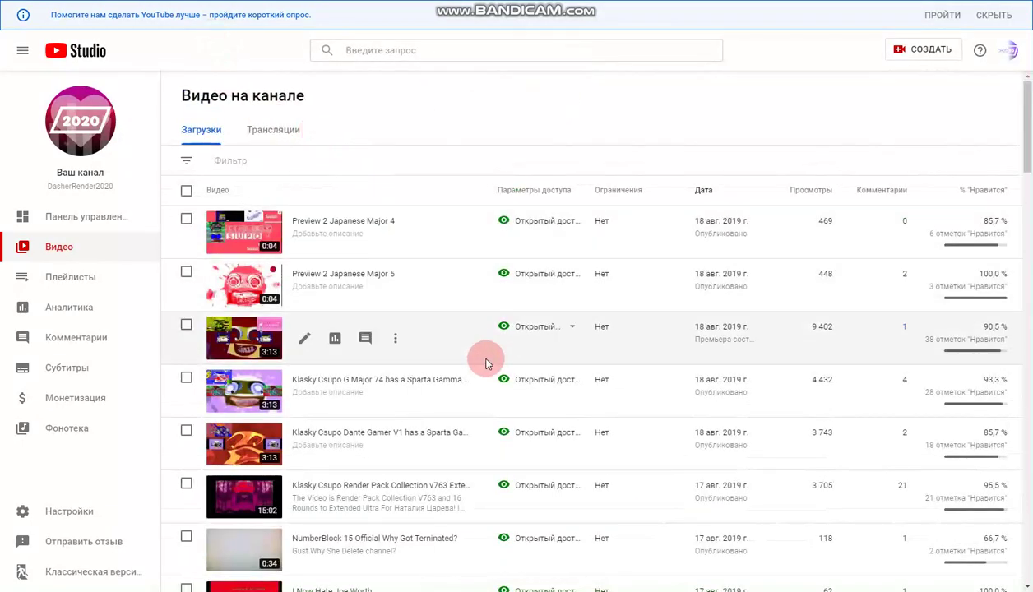
click(398, 339)
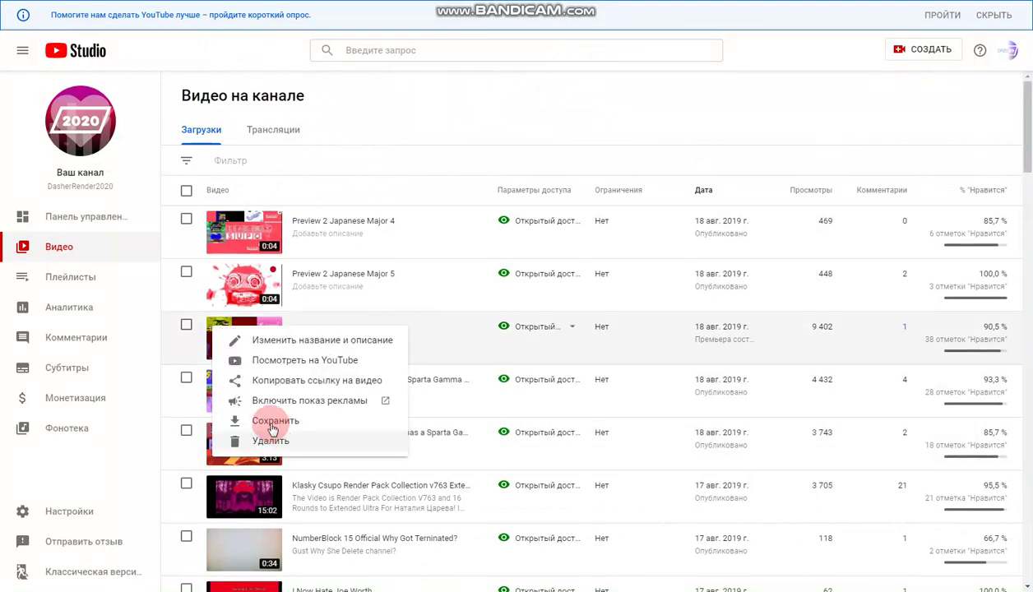
click(362, 441)
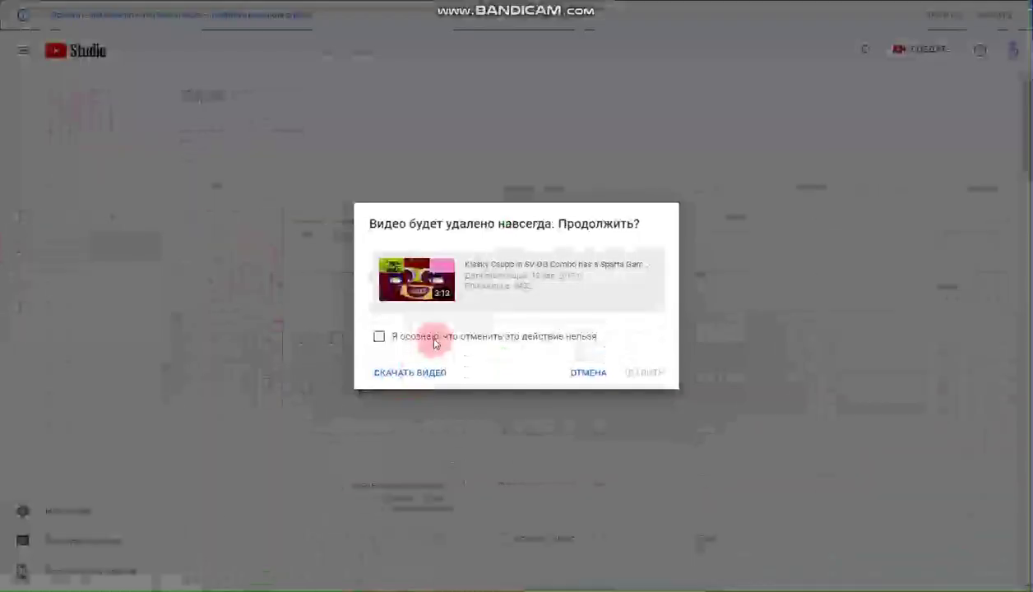
click(588, 371)
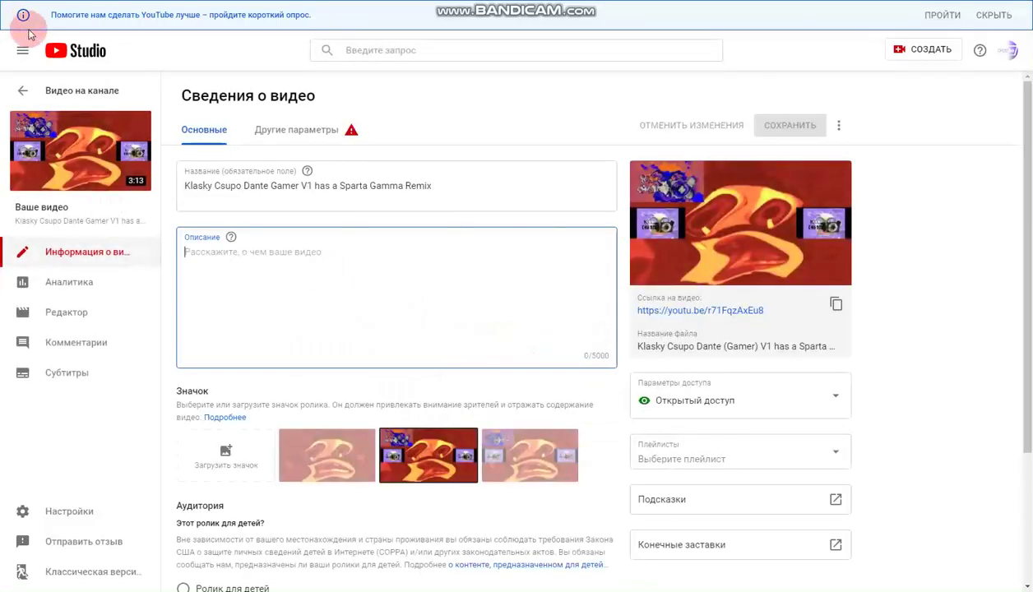
click(37, 90)
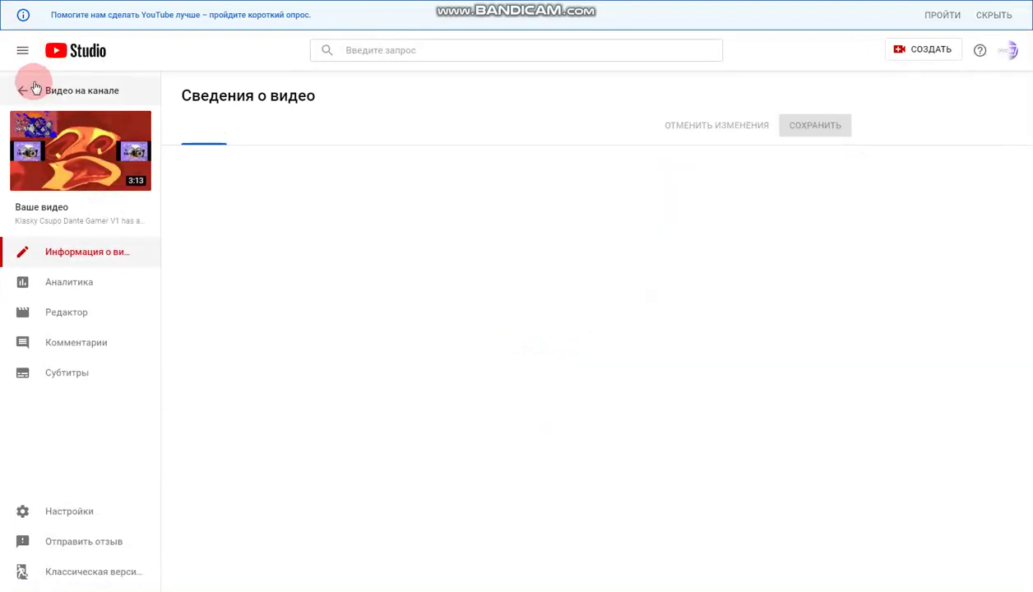
- Permanently delete the 18 August 2019 video "Klasky Csupo in SV OQ Combo has a Sparta Ga...", acknowledging that this cannot be undone
mouse_move(358, 327)
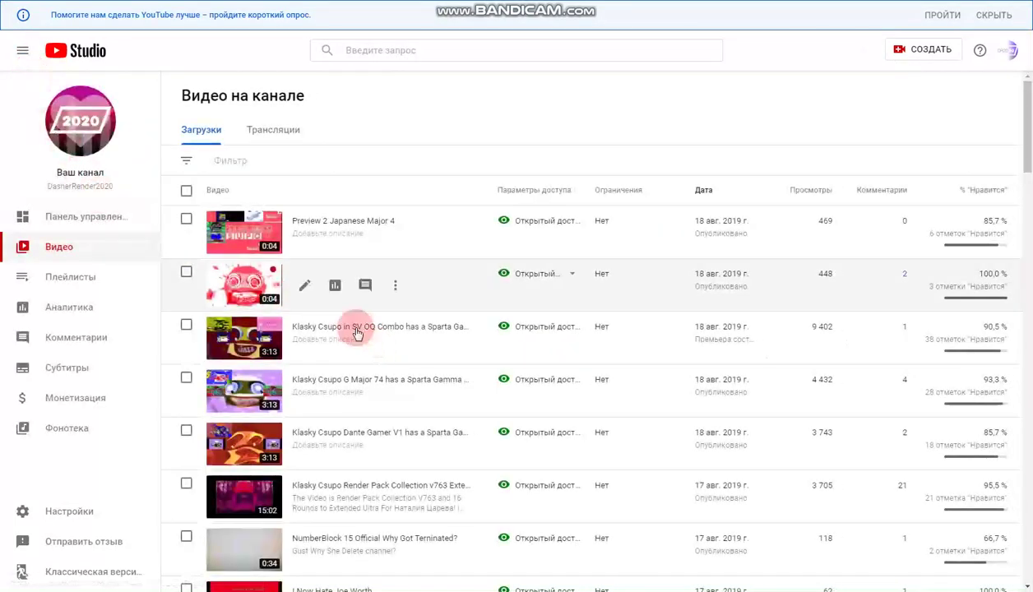
click(392, 340)
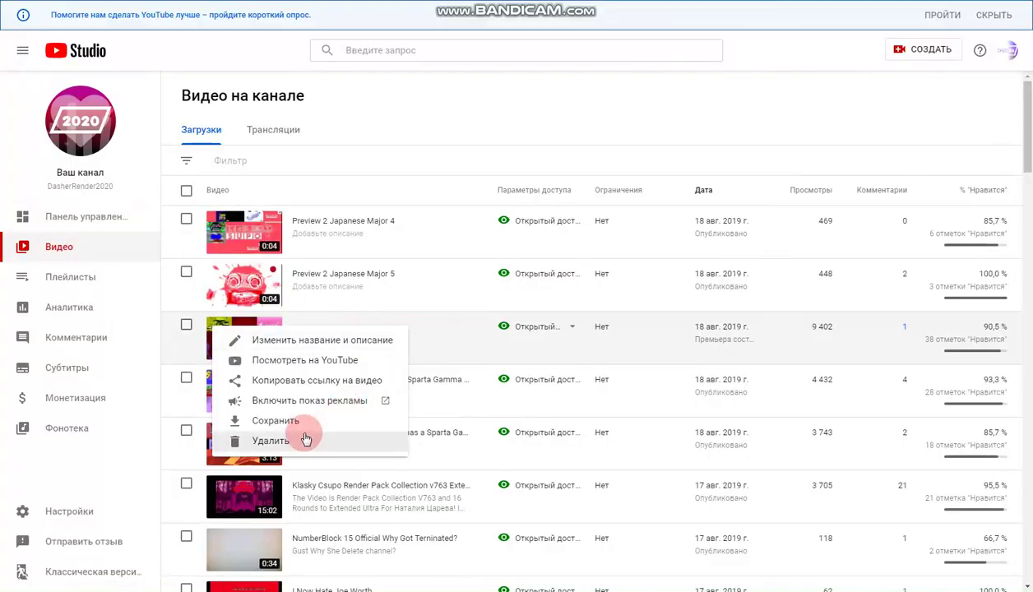
click(271, 440)
click(636, 375)
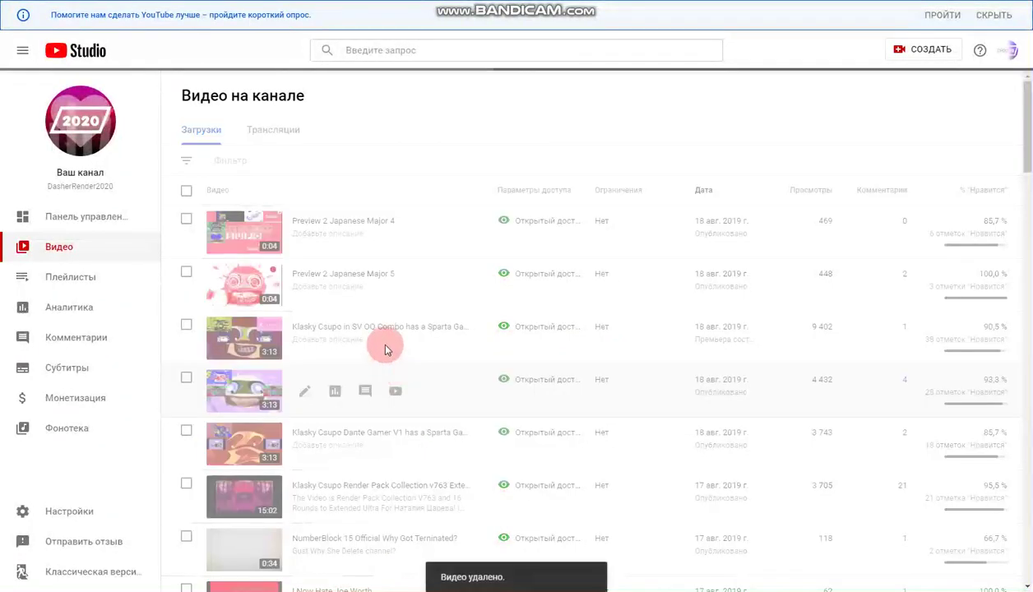
- Permanently delete the 18 August 2019 video "Klasky Csupo G Major 74 has a Sparta Gamma Re...", acknowledging that this cannot be undone
click(393, 341)
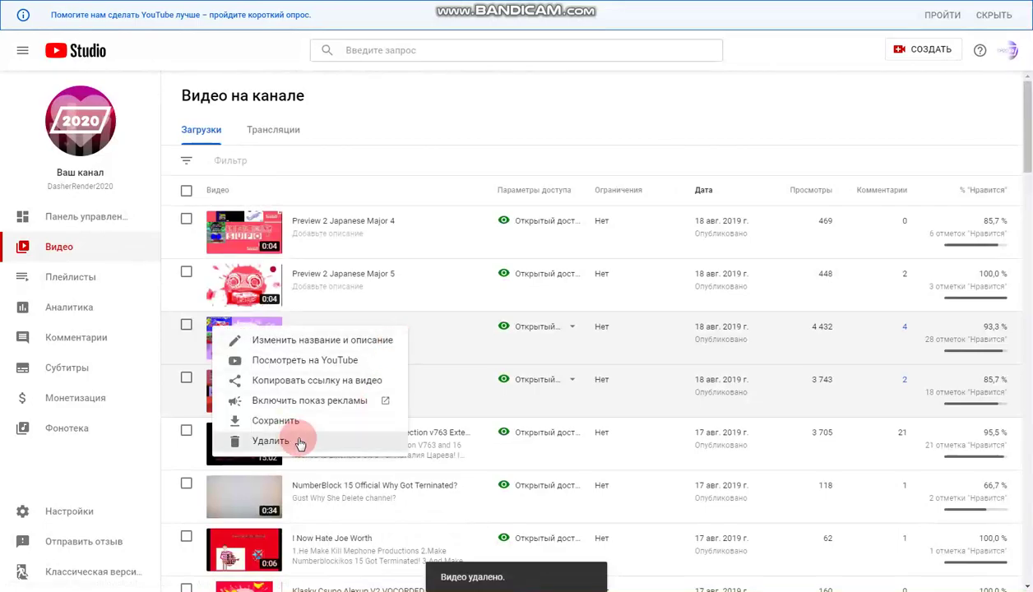
click(300, 442)
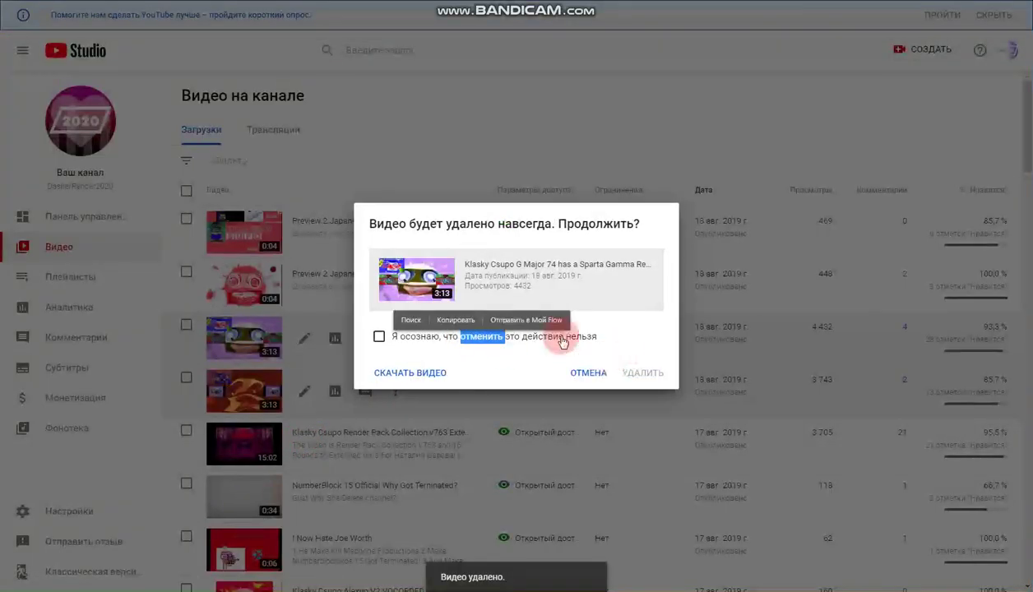
click(634, 375)
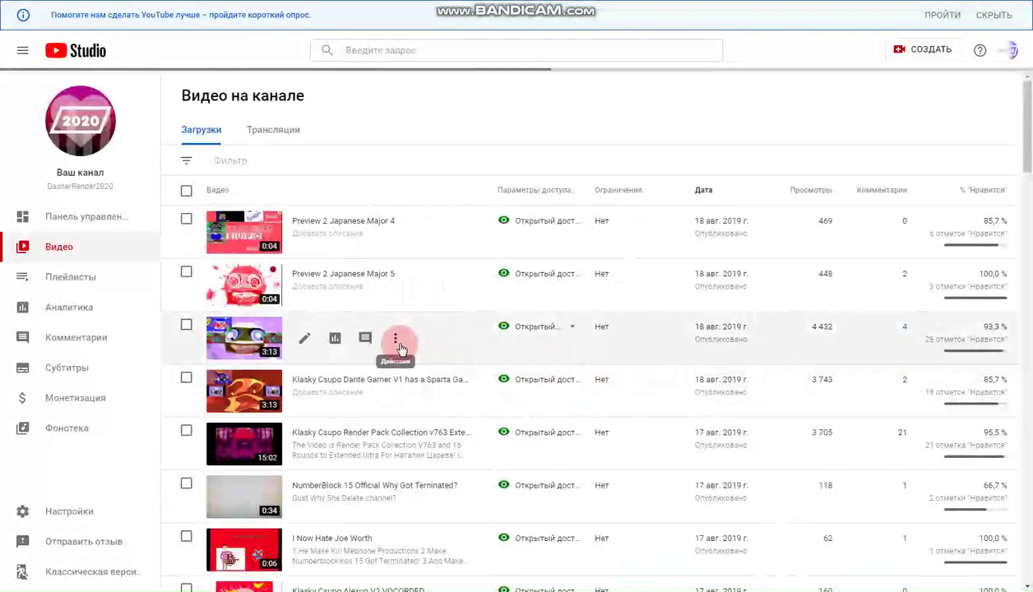
- Permanently delete the 18 August 2019 video "Klasky Csupo Dante Gamer V1 has a Sparta Gamma Remix", acknowledging that this cannot be undone
click(396, 341)
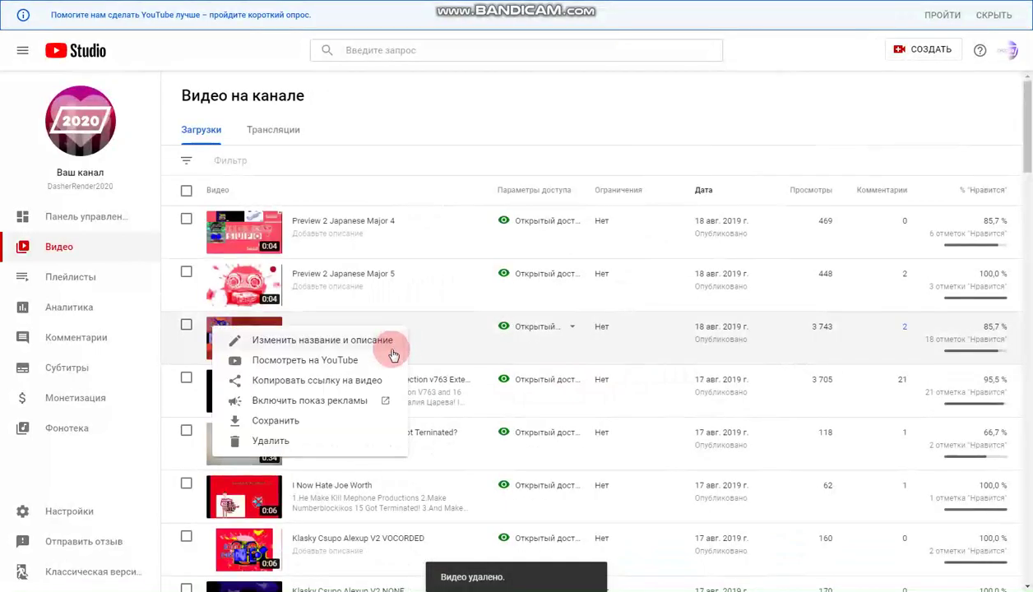
click(274, 443)
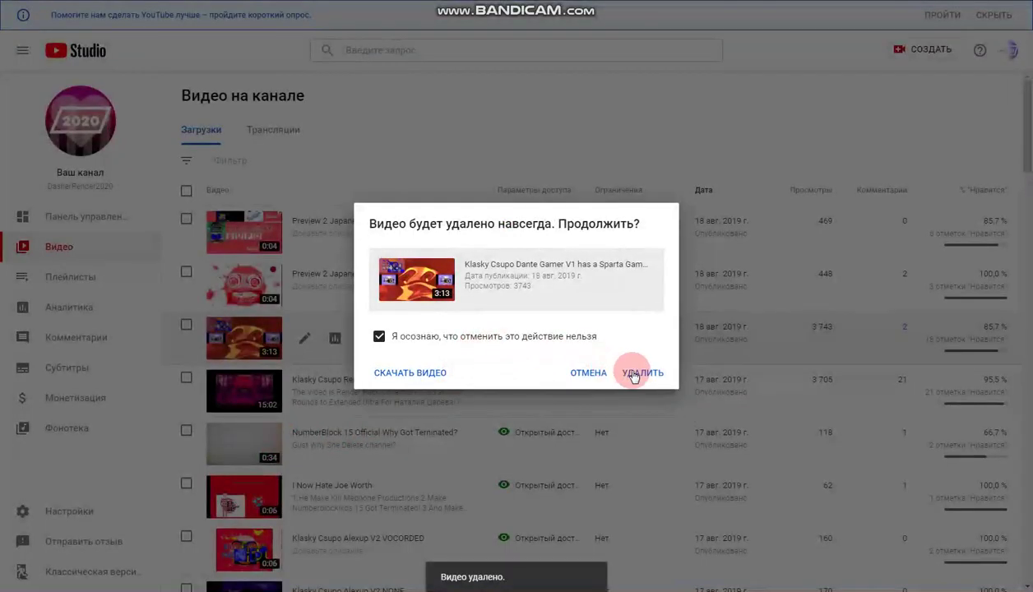
click(634, 375)
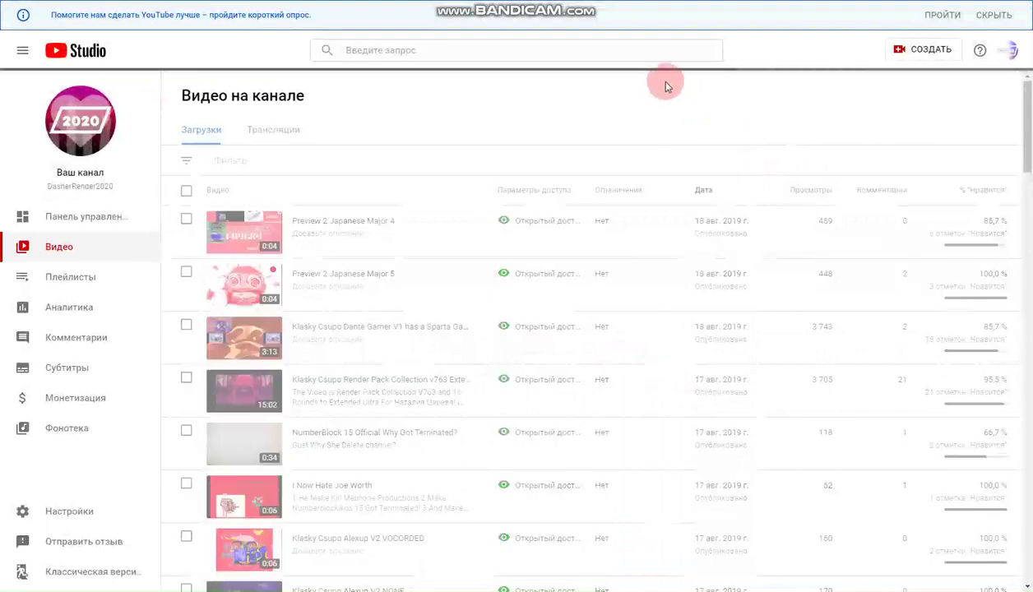
- Permanently delete the 17 August 2019 video "Klasky Csupo Videoup V1 has a Sparta Gamma...", acknowledging that this cannot be undone
scroll(656, 231, down, 5)
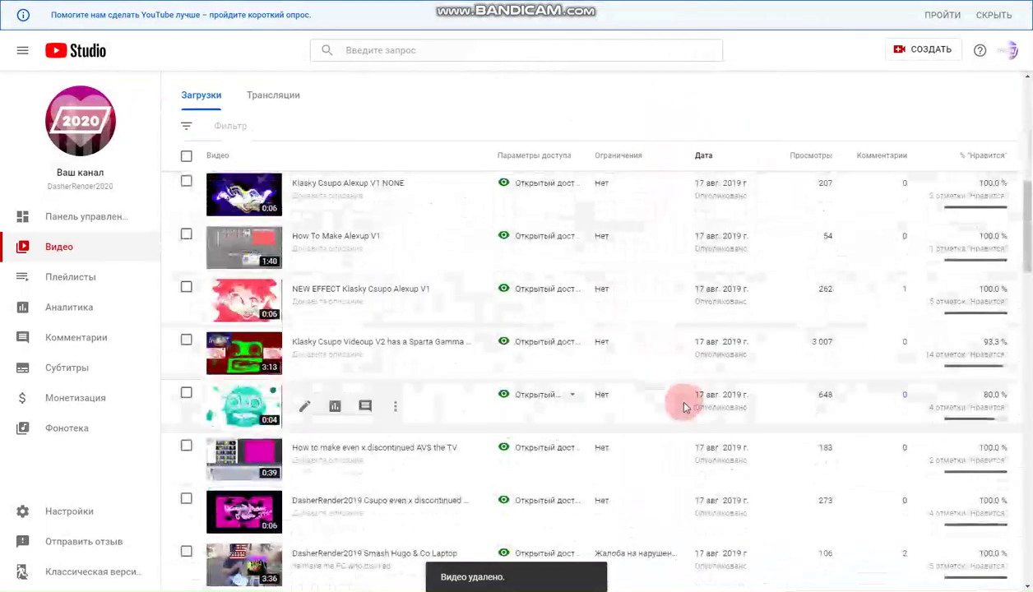
scroll(666, 386, down, 4)
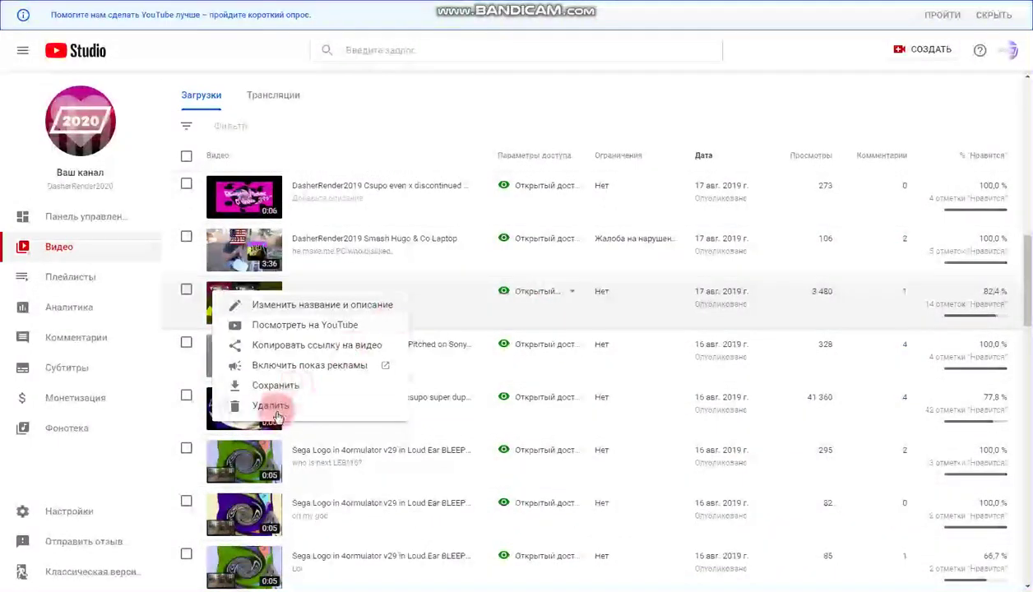
click(271, 405)
click(643, 373)
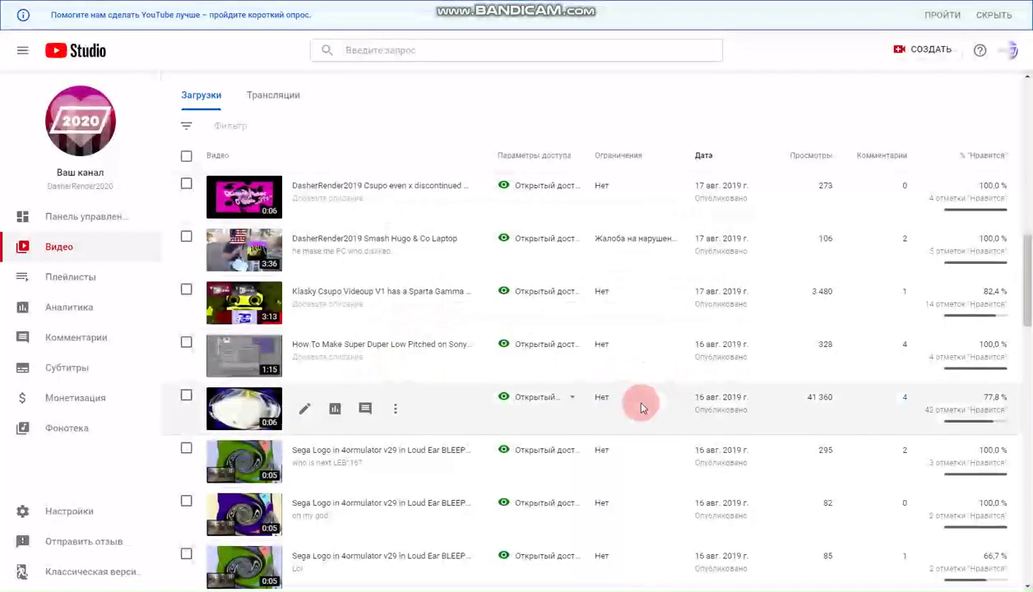
- Check the remaining August and July 2019 uploads in this part of the list and go to the next page
scroll(643, 411, up, 2)
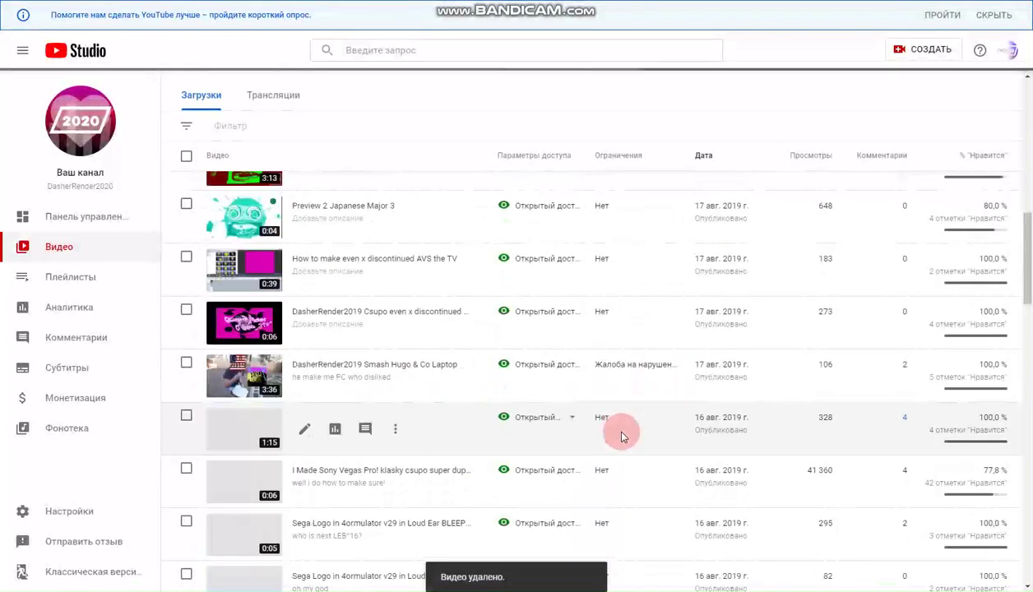
scroll(628, 427, down, 3)
scroll(628, 436, down, 10)
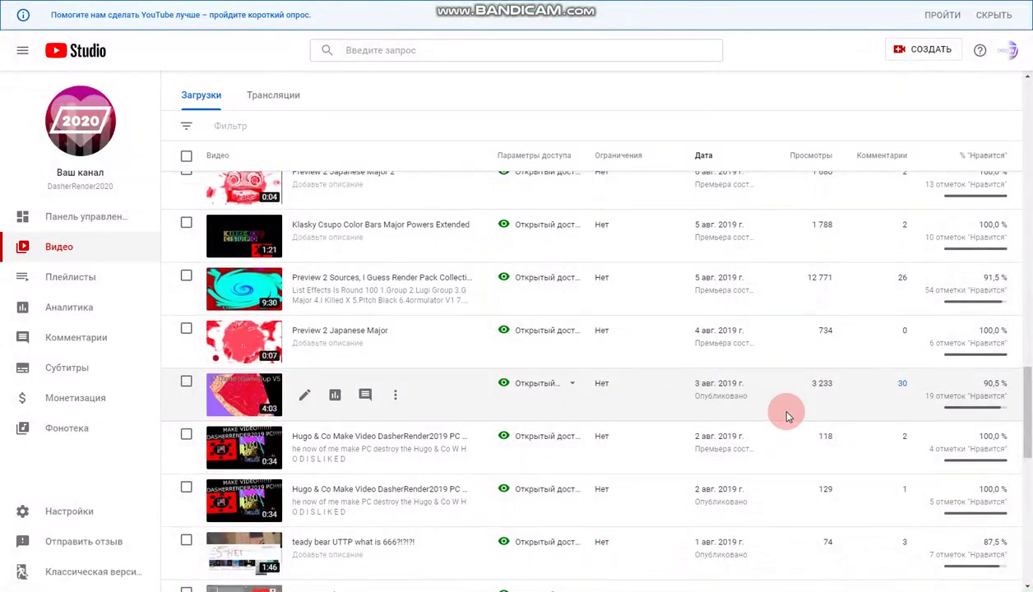
scroll(787, 416, up, 1)
scroll(785, 416, down, 4)
scroll(782, 411, down, 5)
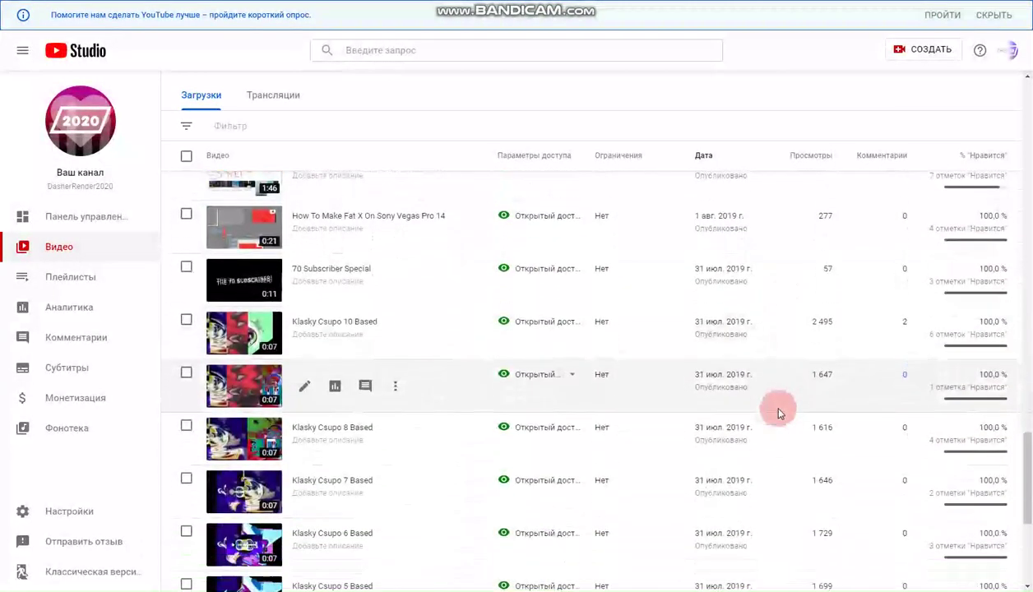
click(989, 524)
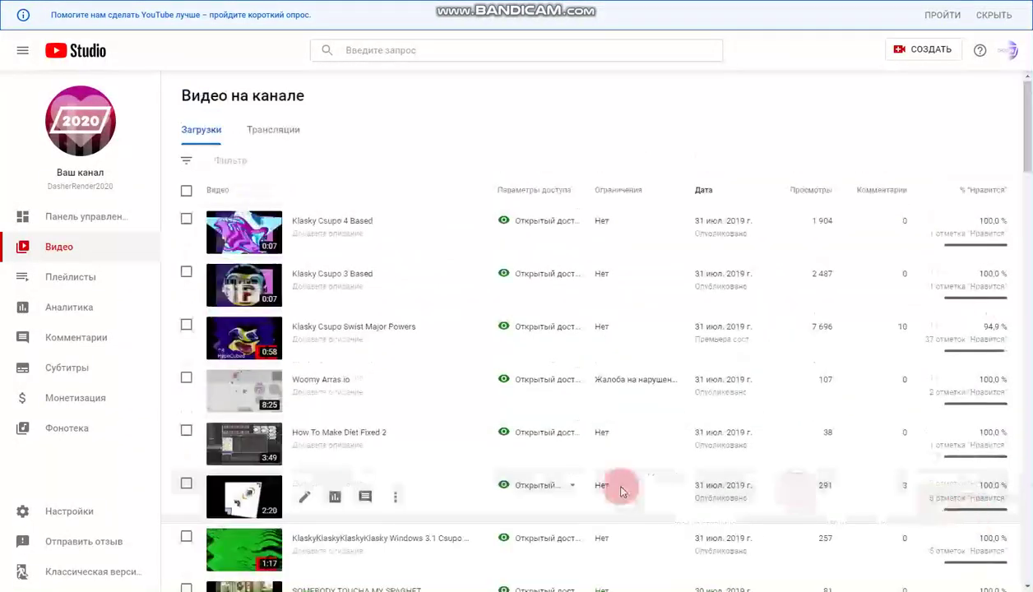
- Permanently delete the 29 July 2019 video "Klasky Csupo Sparta Gamma Remix Square", acknowledging that this cannot be undone
scroll(422, 362, down, 1)
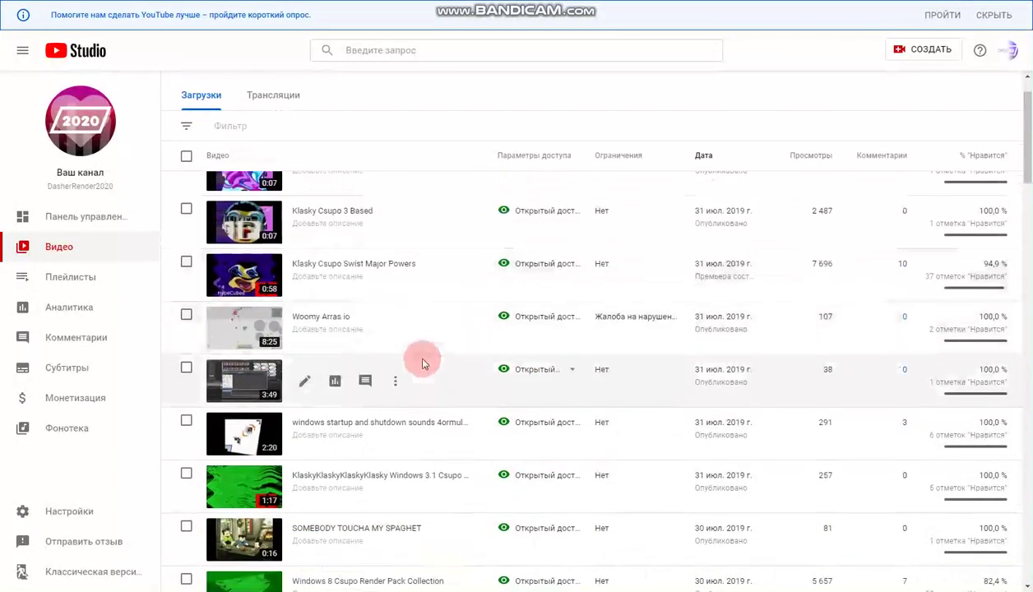
scroll(457, 411, down, 3)
scroll(460, 415, down, 2)
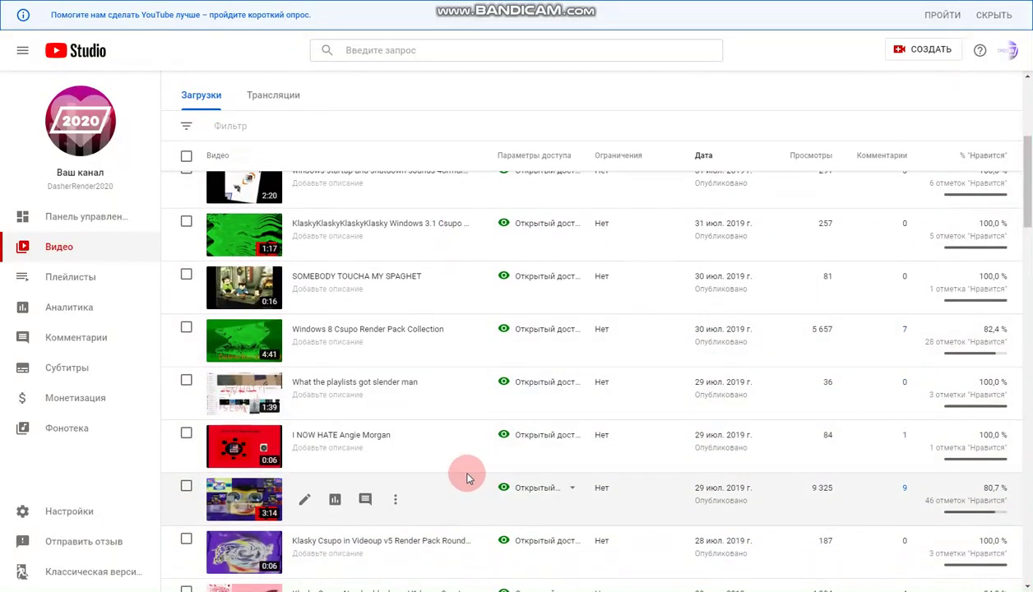
click(395, 499)
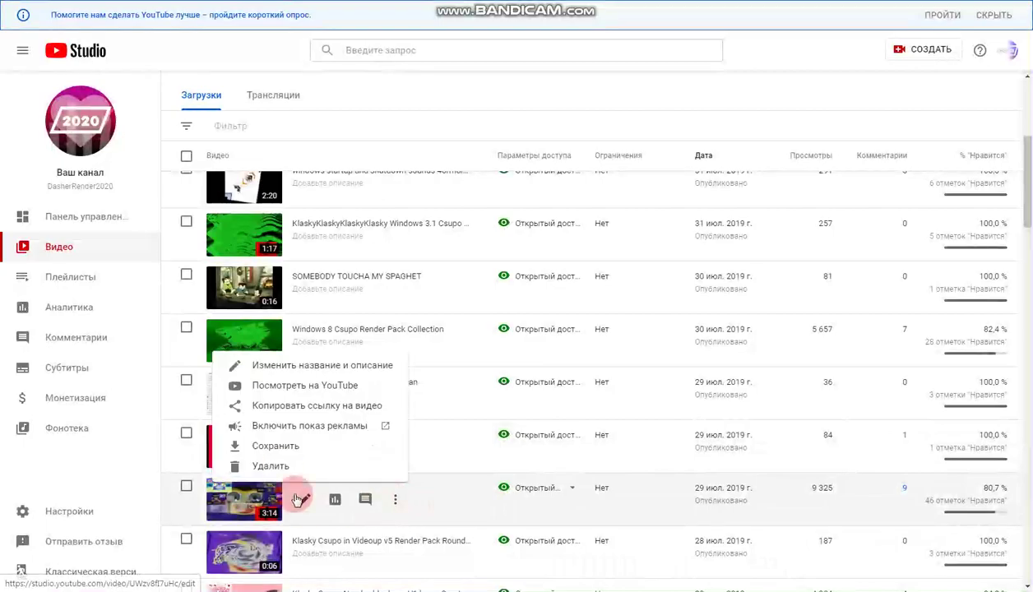
click(272, 467)
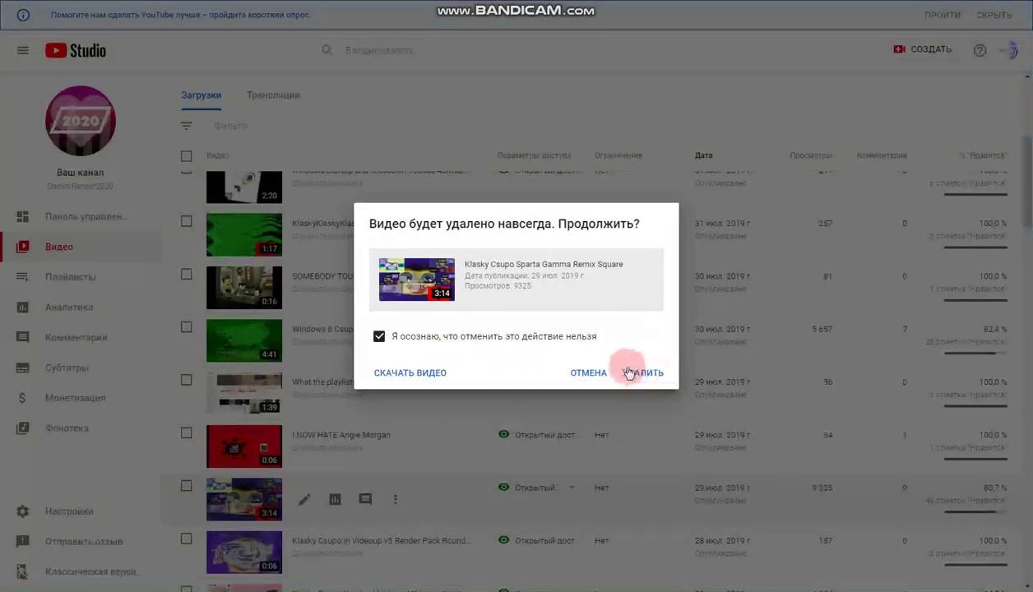
click(642, 374)
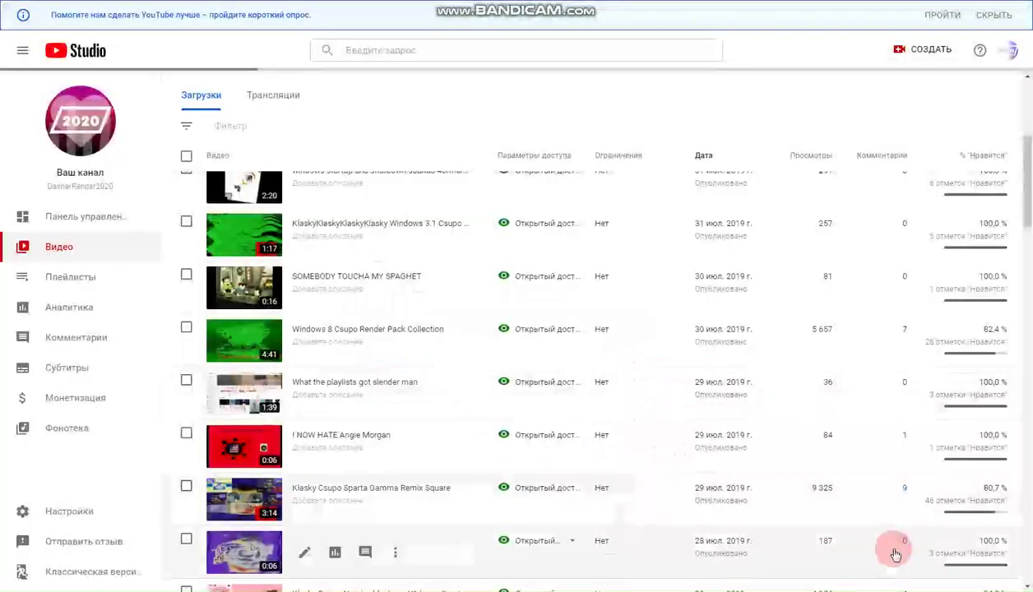
- Permanently delete the 28 July 2019 video "Klasky Csupo Numberblocksup V1 has a Sparta G...", acknowledging that this cannot be undone
scroll(964, 444, down, 4)
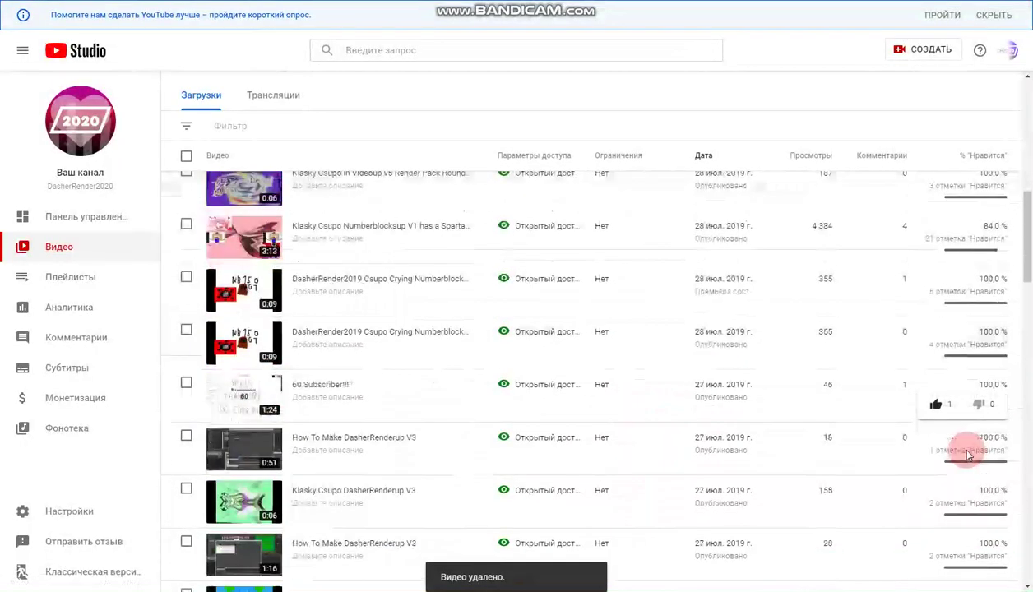
click(402, 234)
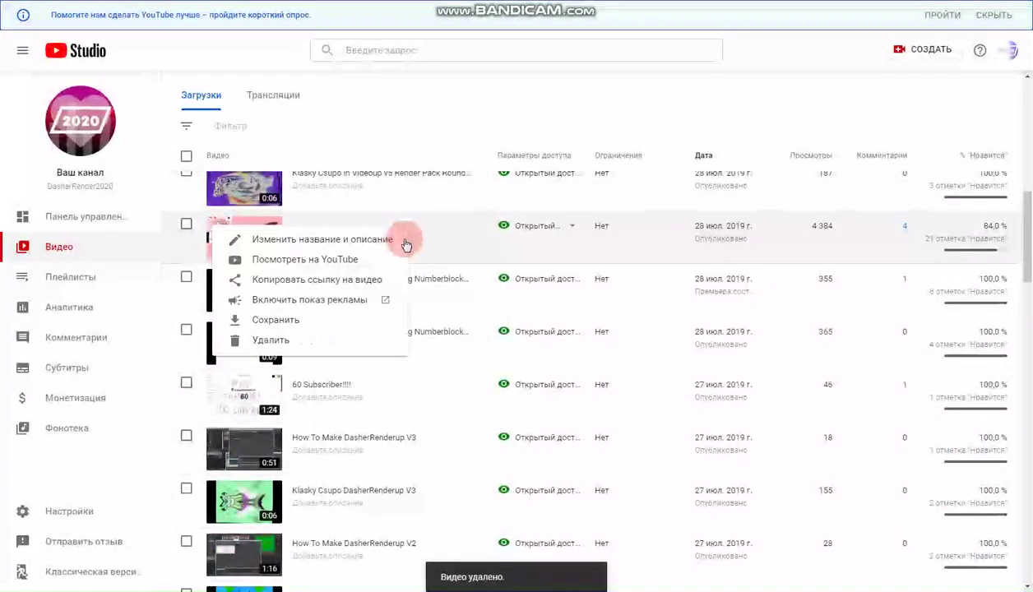
click(263, 340)
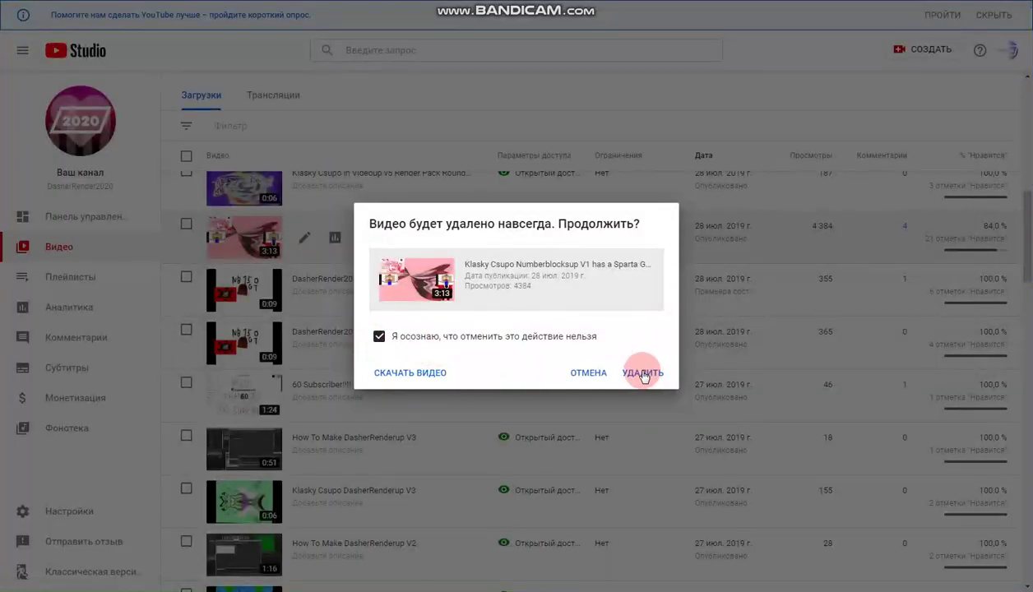
click(642, 374)
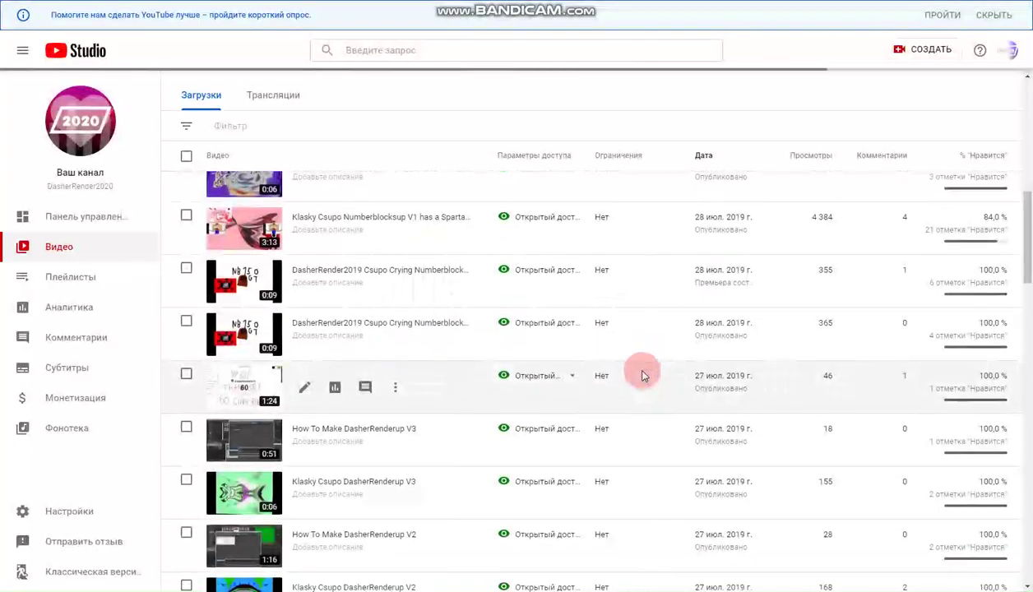
- Permanently delete the 26 July 2019 video "DasherRender2019 Csupo has a Sparta Gamma...", acknowledging that this cannot be undone
scroll(644, 375, down, 4)
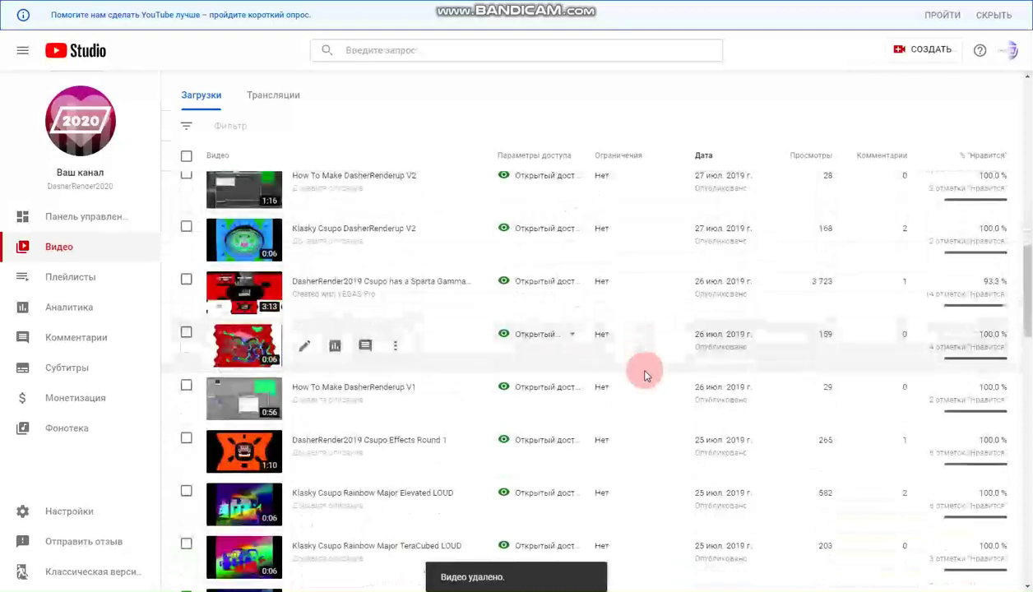
click(395, 293)
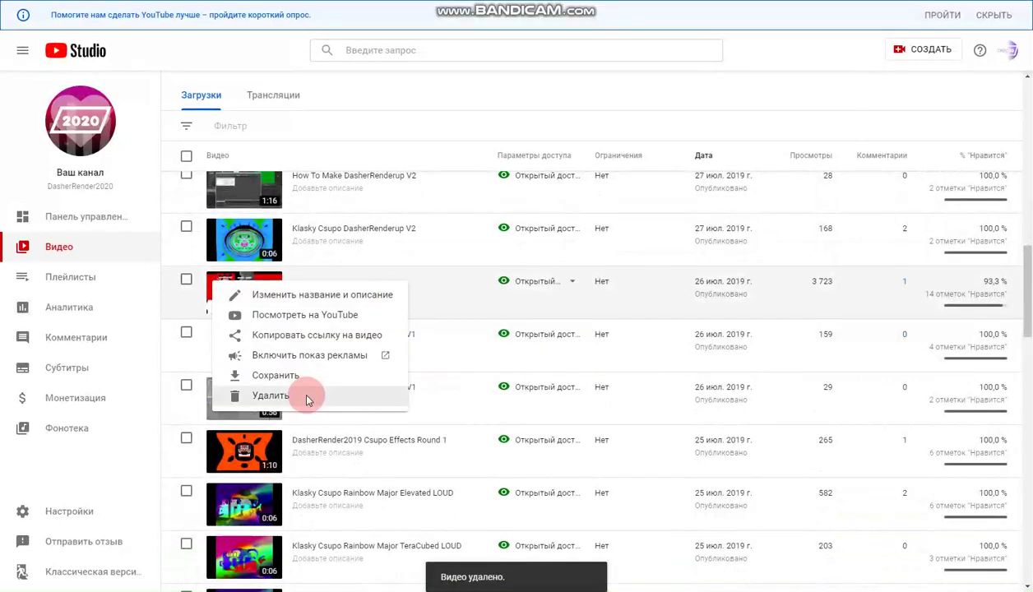
click(272, 396)
click(623, 372)
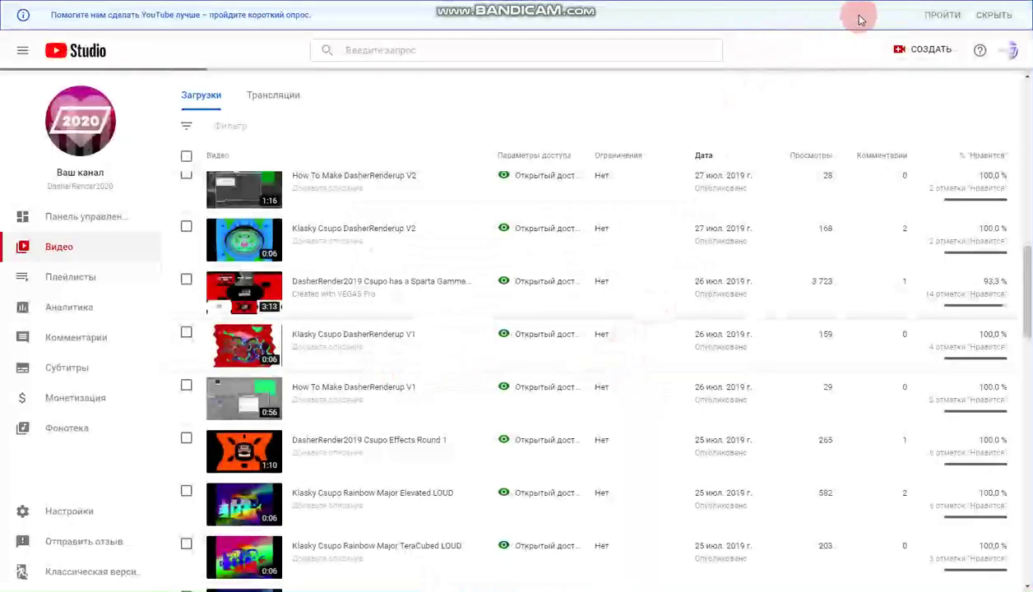